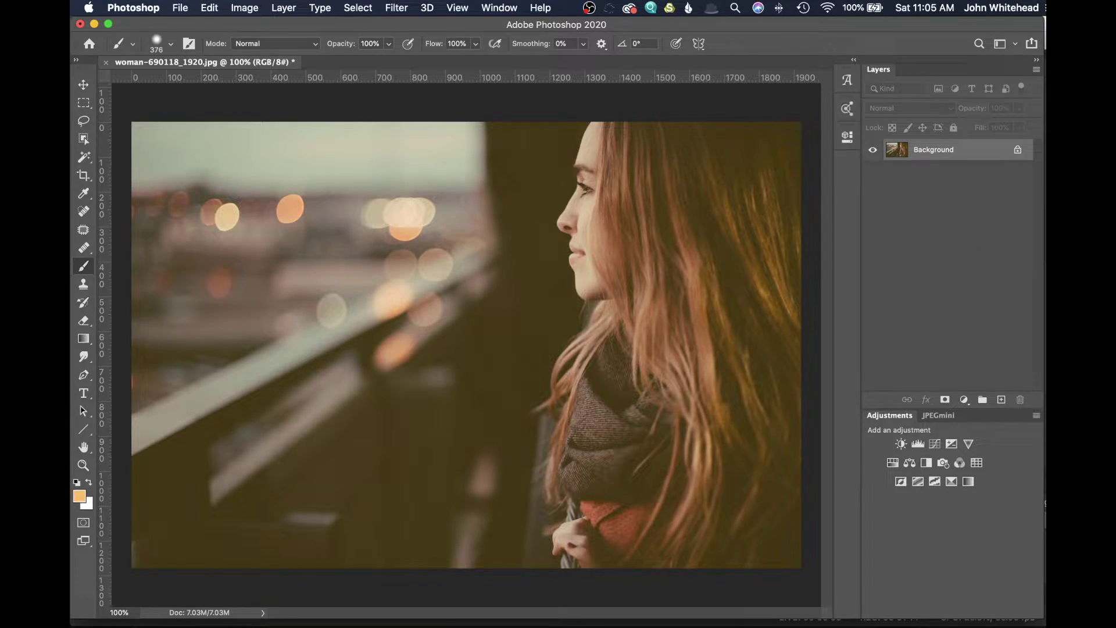
Look through the Bokeh Images folder inside Downloads in Finder, close its window and return to Photoshop
{"action": "left_click", "coordinate": [98, 230]}
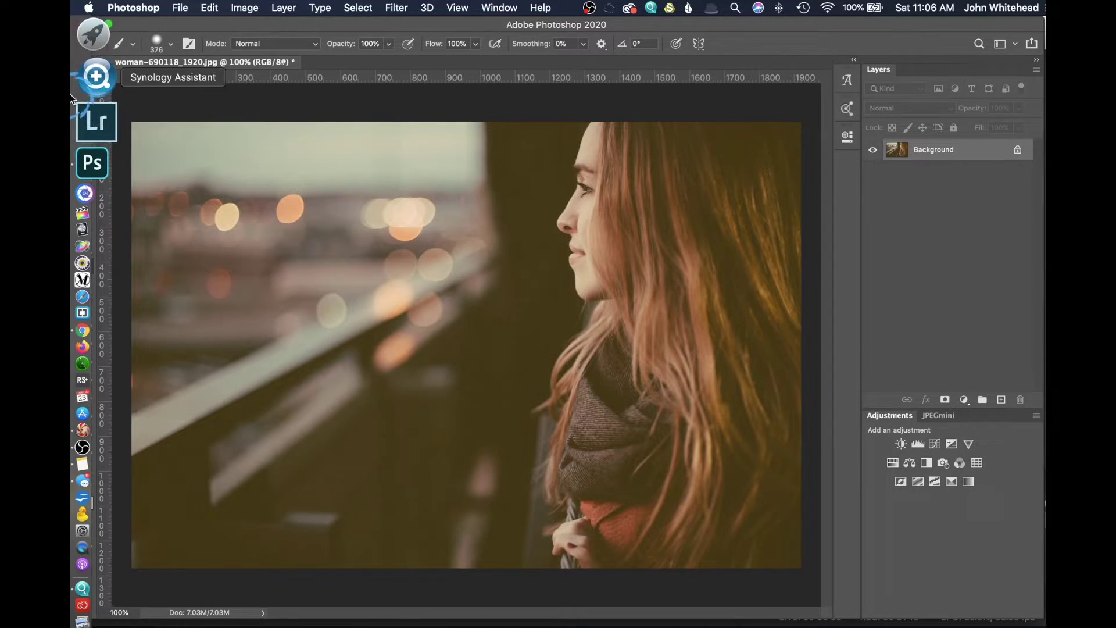
{"action": "left_click", "coordinate": [91, 28]}
{"action": "left_click", "coordinate": [533, 162]}
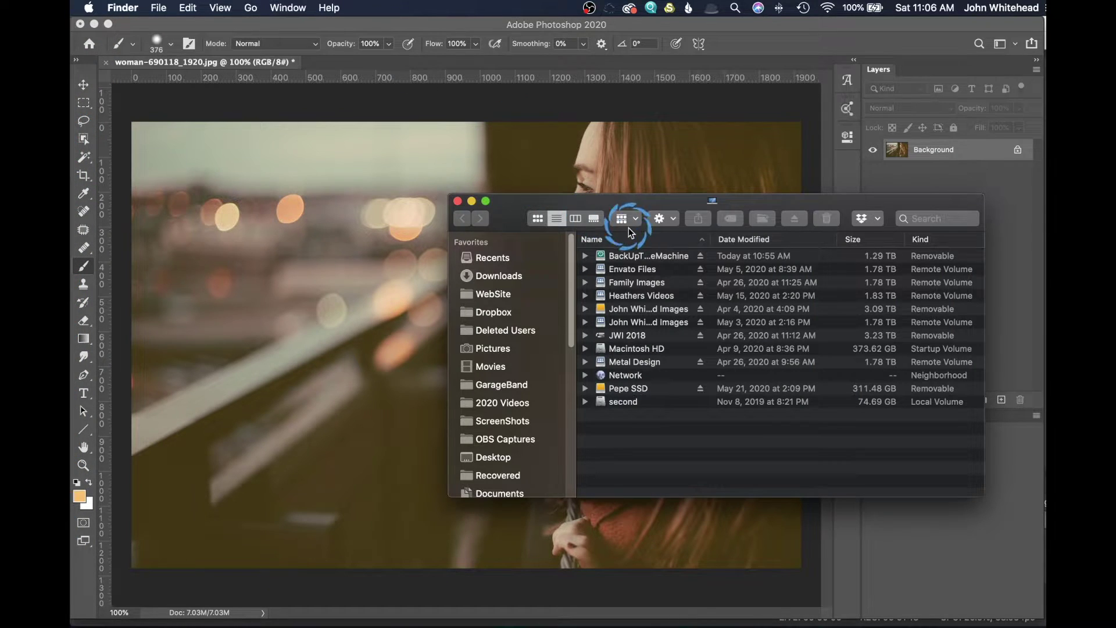
{"action": "left_click", "coordinate": [499, 275]}
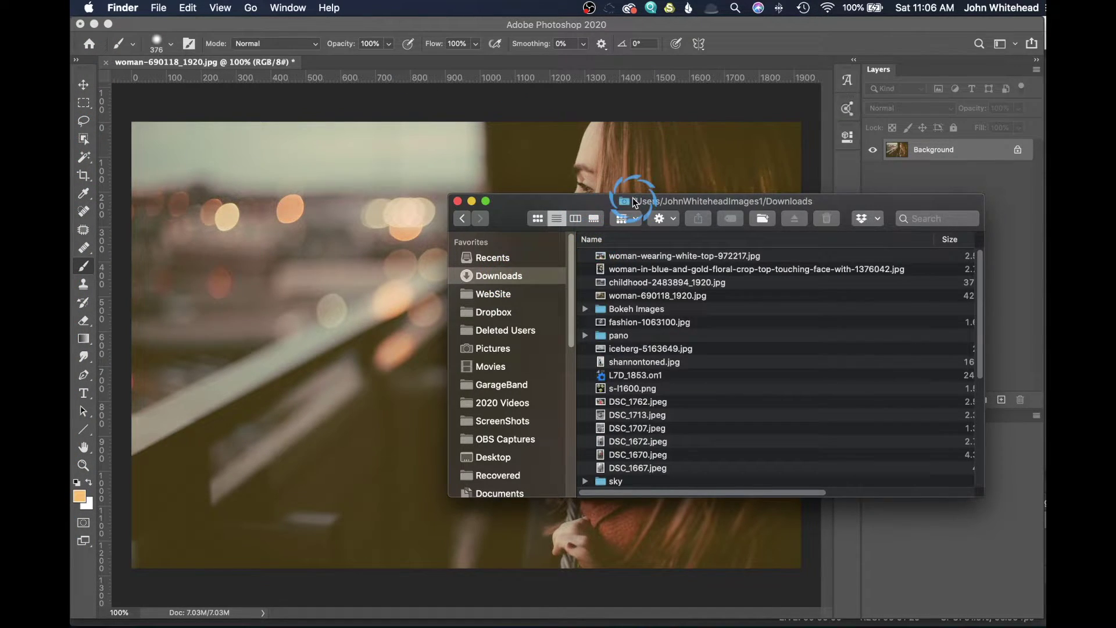
{"action": "left_click_drag", "start_coordinate": [634, 203], "coordinate": [130, 110]}
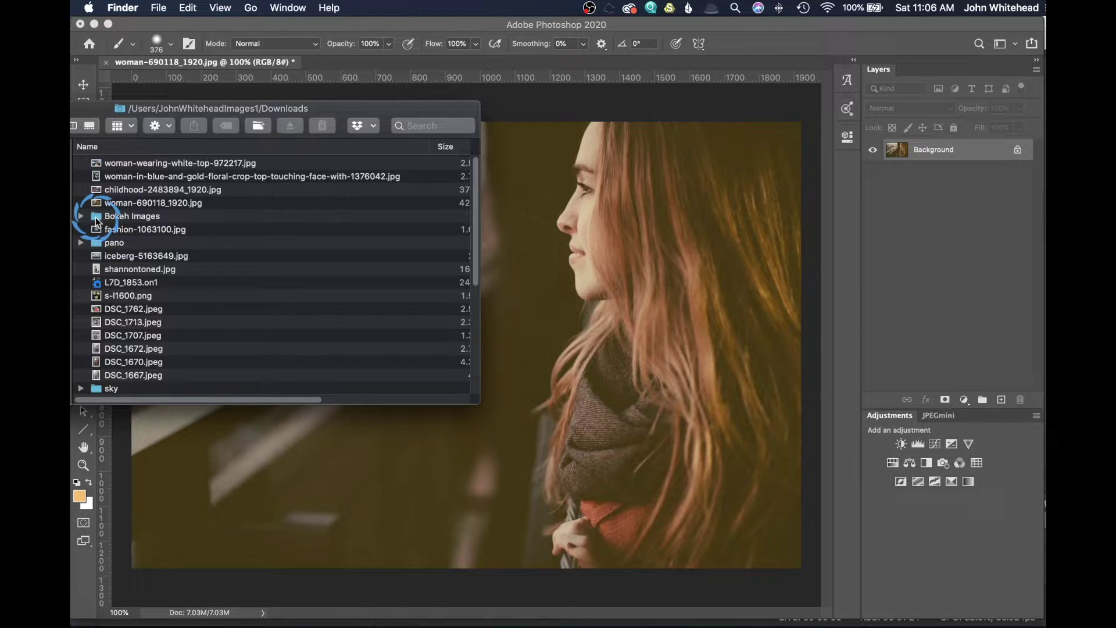
{"action": "double_click", "coordinate": [96, 221]}
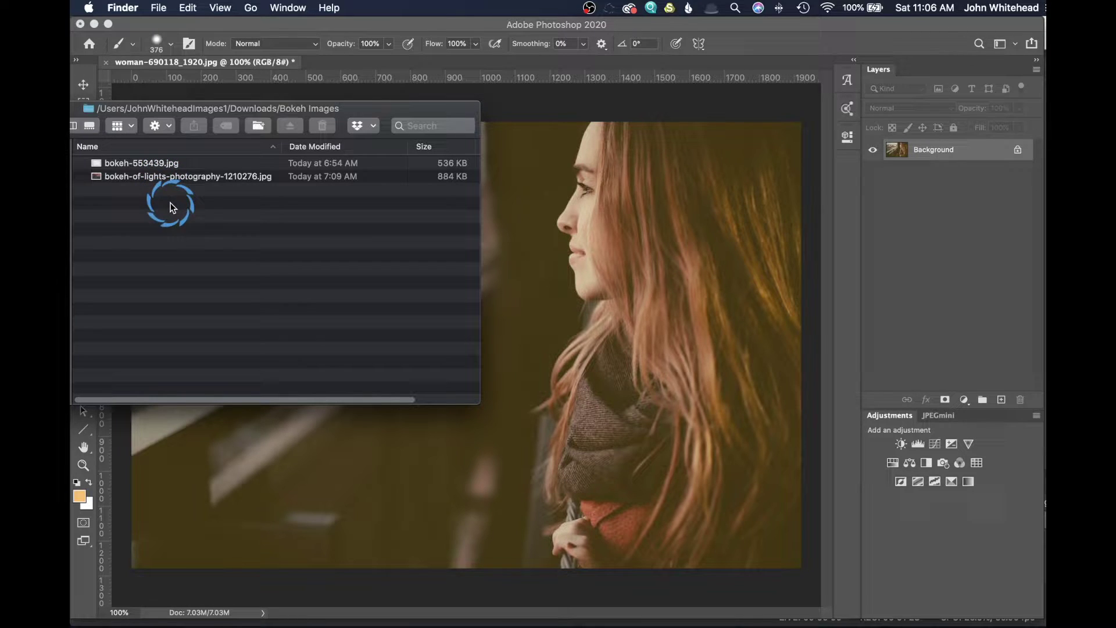
{"action": "key", "text": "super+w"}
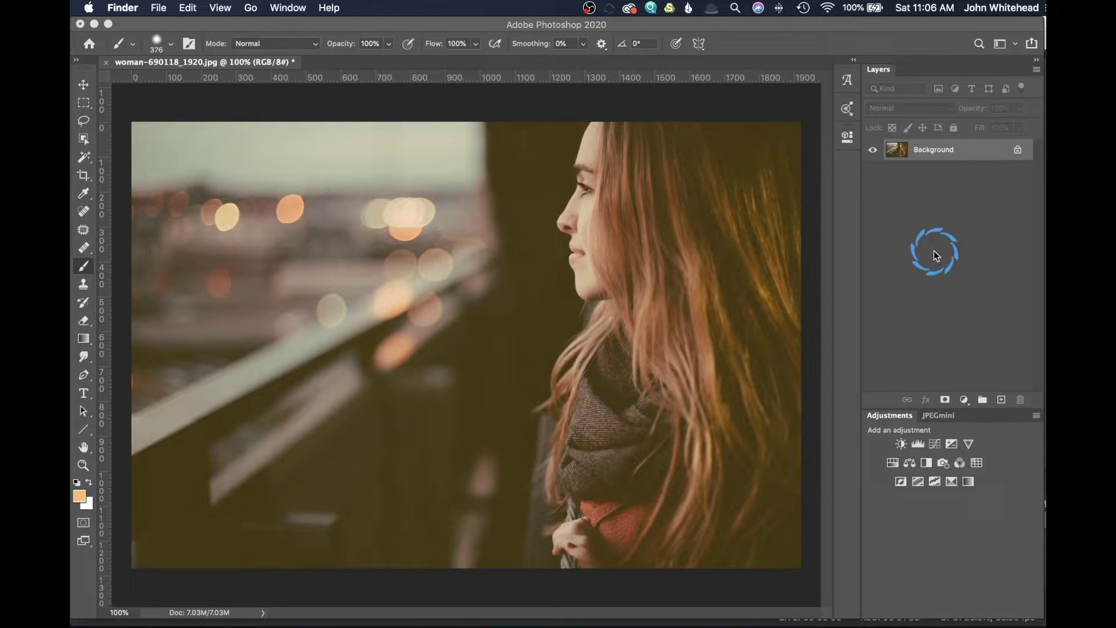
{"action": "left_click", "coordinate": [852, 61]}
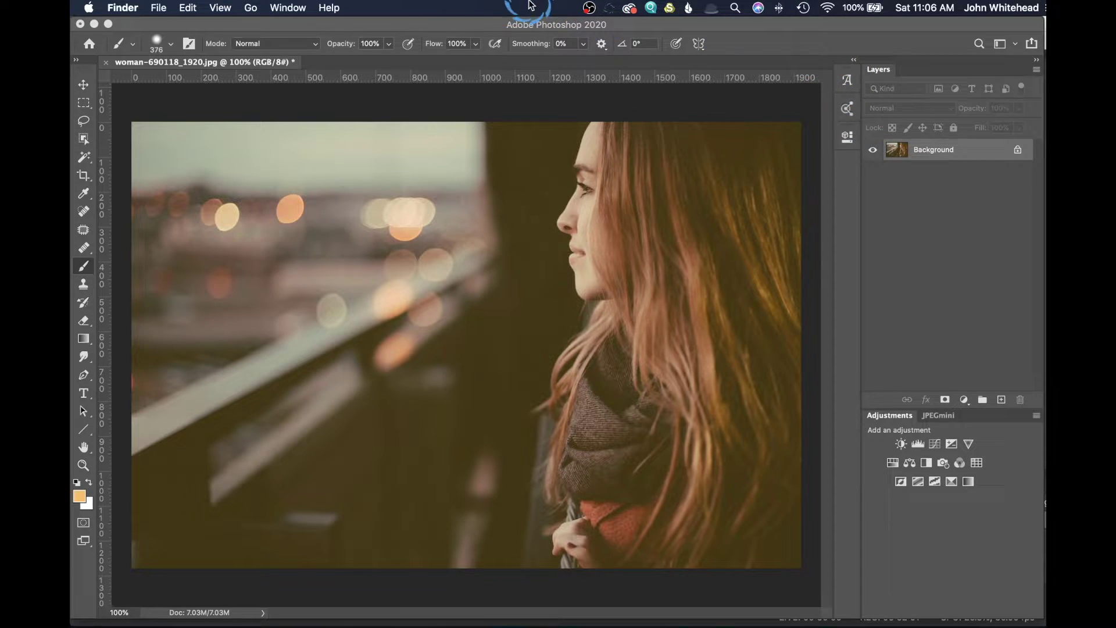
{"action": "left_click", "coordinate": [463, 23]}
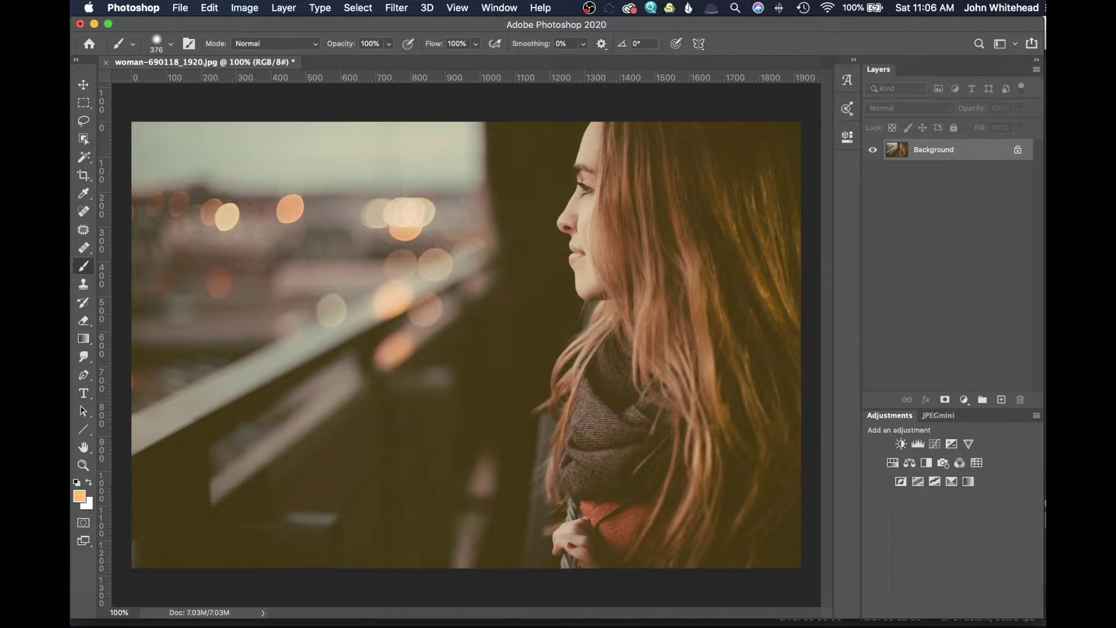
Show the Actions panel, reposition it over the canvas and turn off Button Mode
{"action": "key", "text": "alt+F9"}
{"action": "left_click_drag", "start_coordinate": [643, 104], "coordinate": [506, 93]}
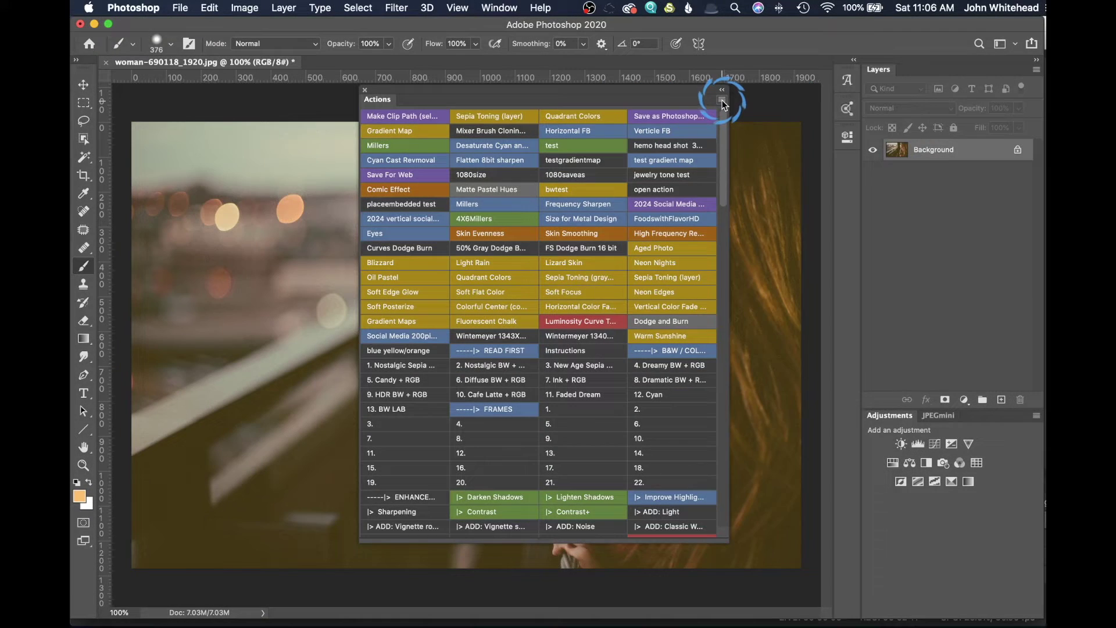
{"action": "left_click", "coordinate": [722, 100]}
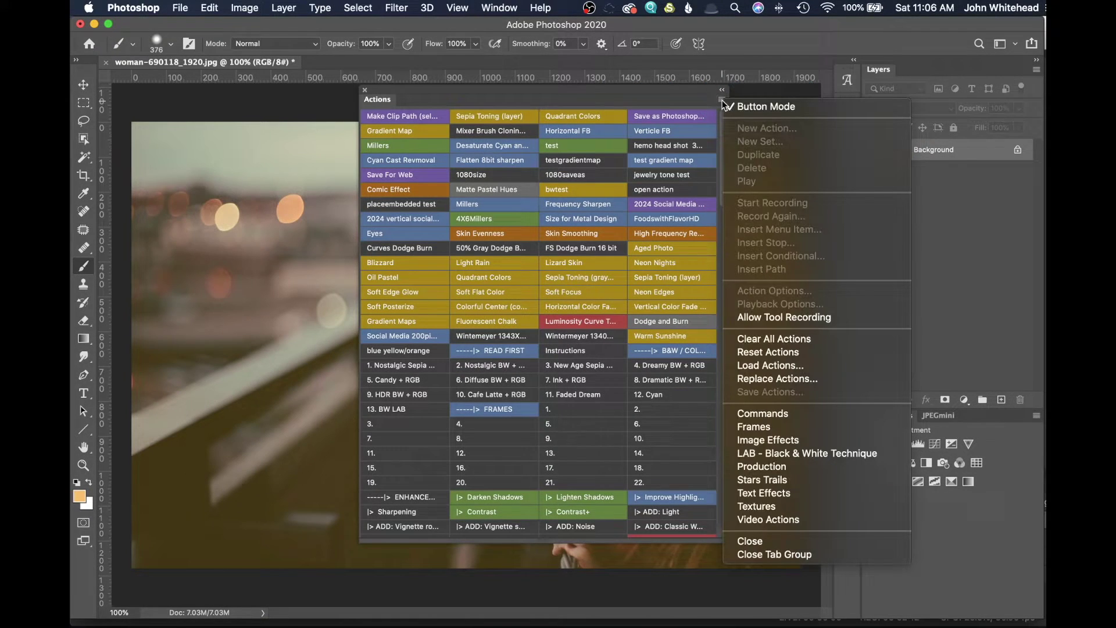
{"action": "left_click", "coordinate": [732, 106]}
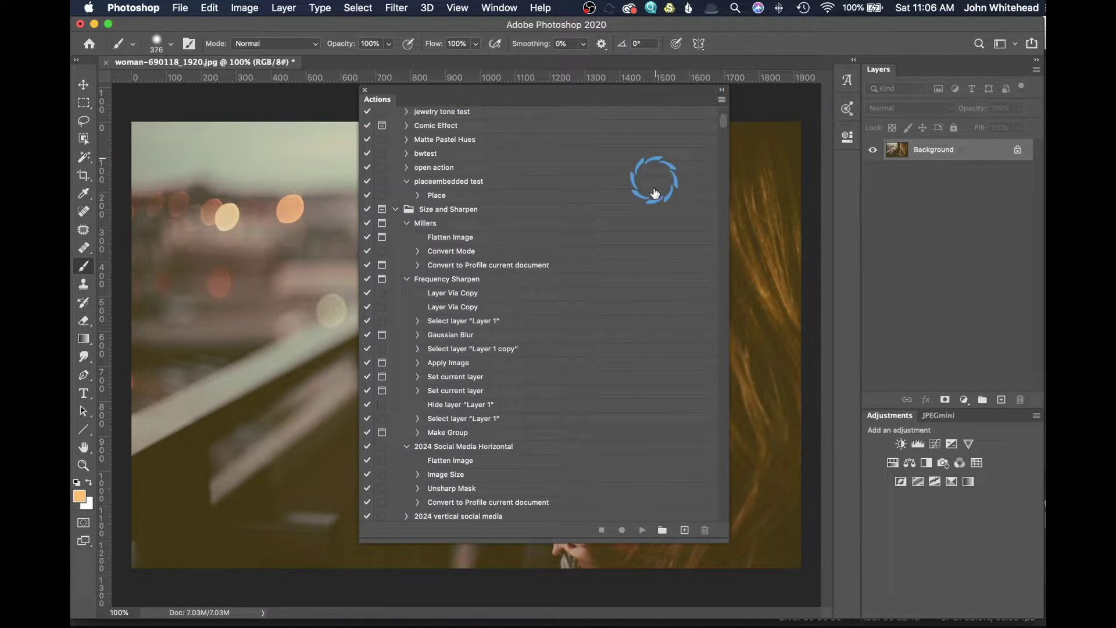
Start recording a new action named Bokeh in the Default Actions set, and hide the actions list
{"action": "left_click", "coordinate": [722, 101]}
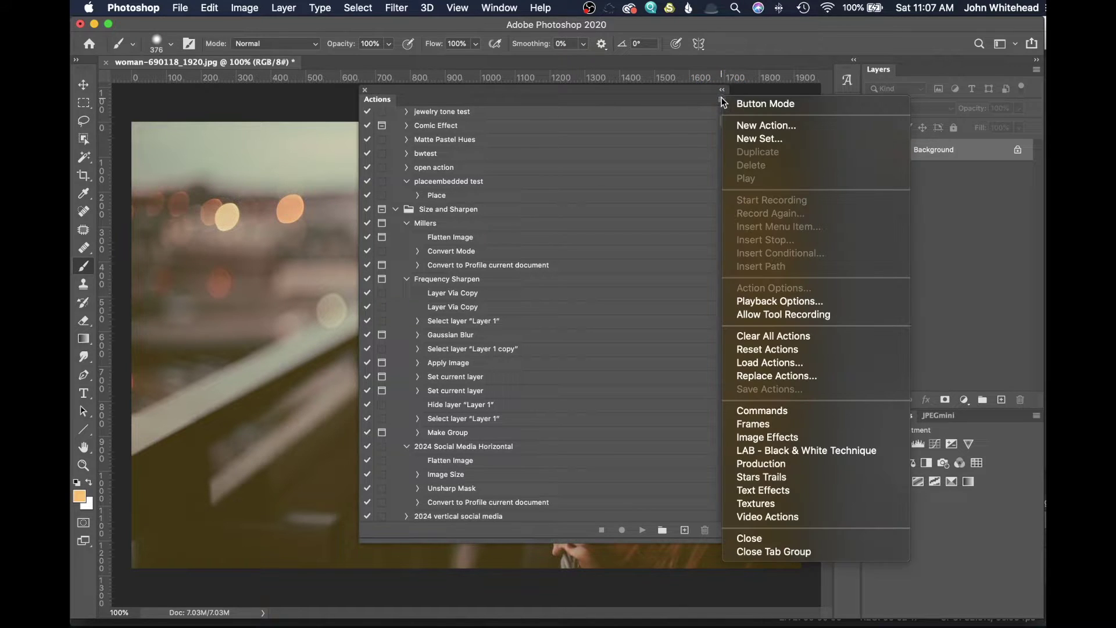
{"action": "left_click", "coordinate": [747, 125]}
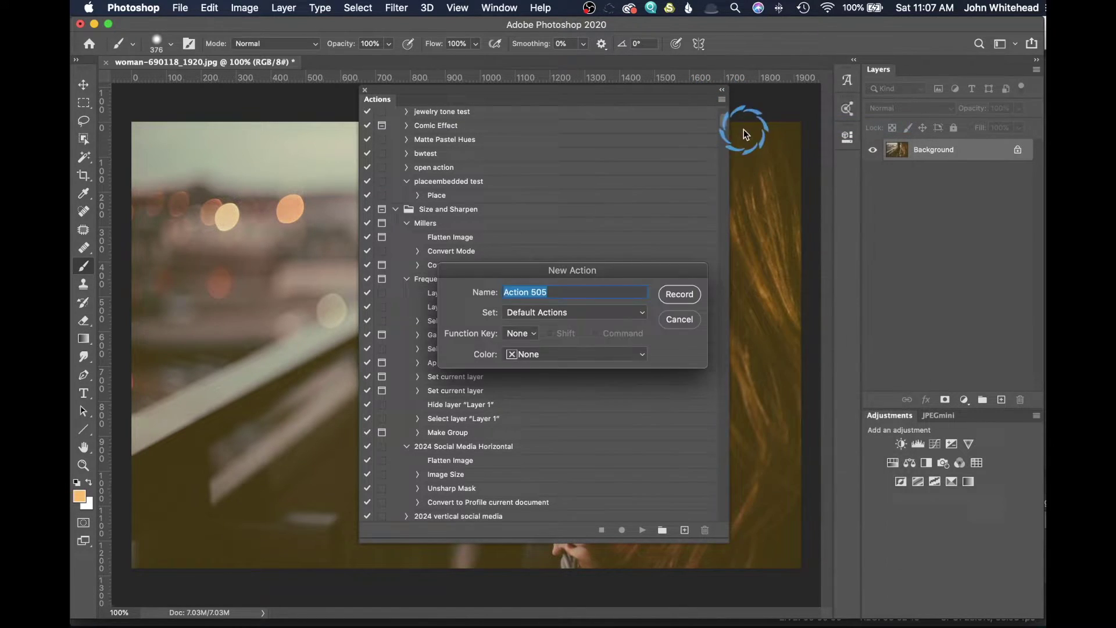
{"action": "type", "text": "Bo"}
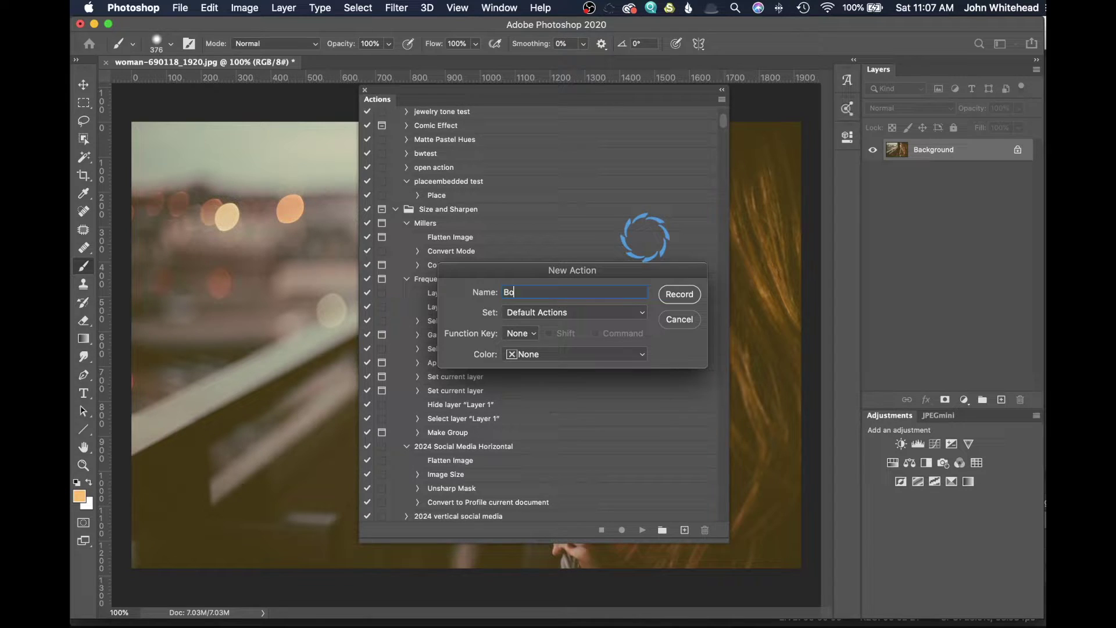
{"action": "type", "text": "keh"}
{"action": "left_click", "coordinate": [519, 335]}
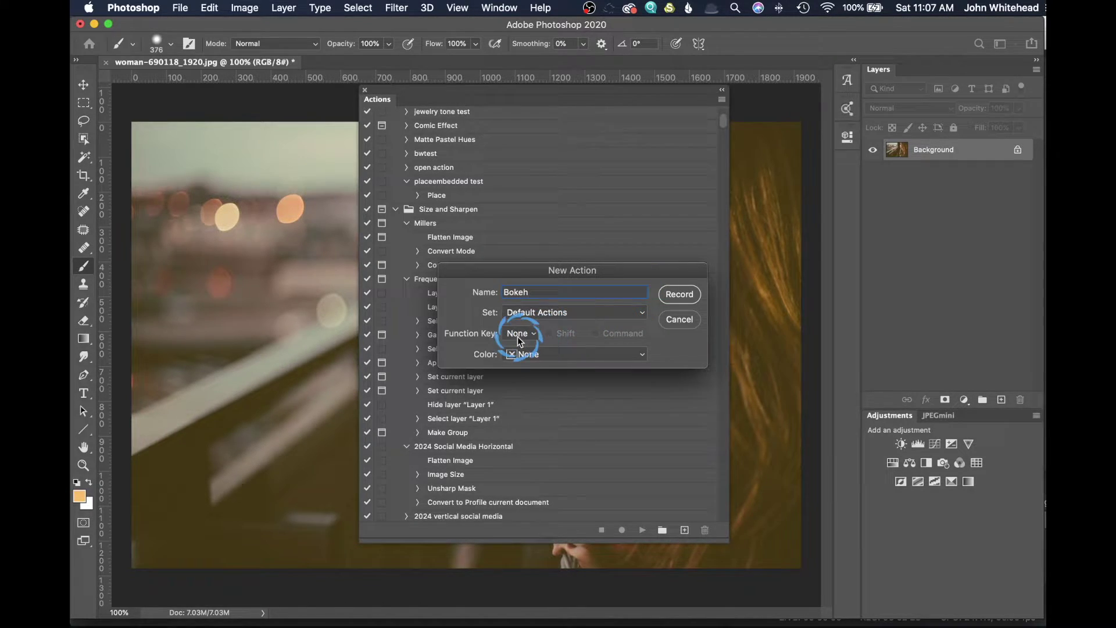
{"action": "left_click", "coordinate": [680, 294]}
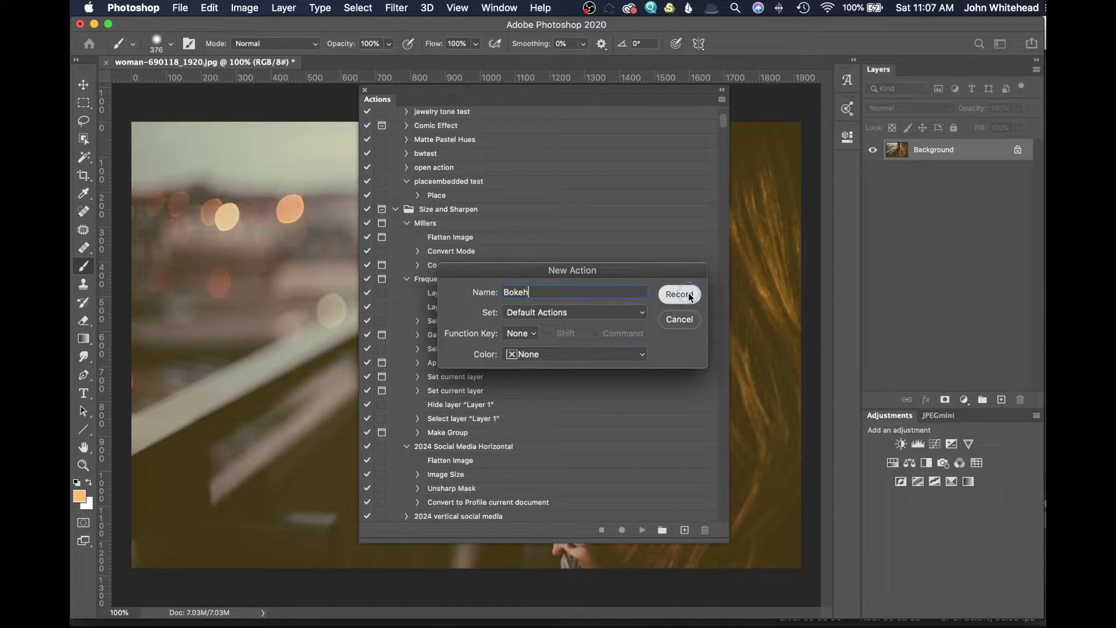
{"action": "double_click", "coordinate": [589, 91]}
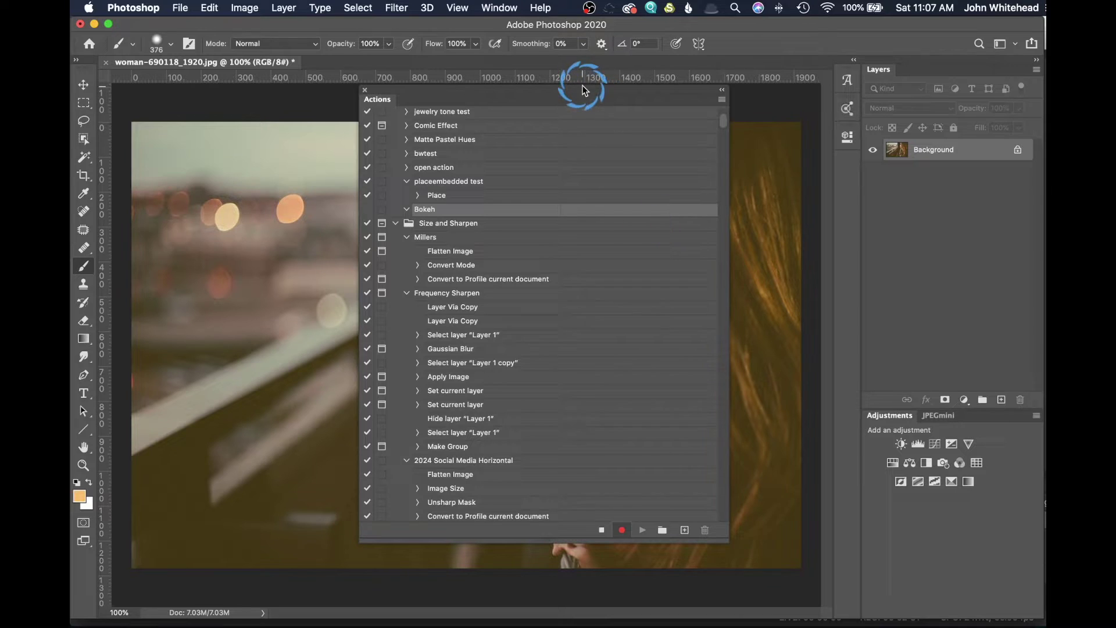
{"action": "mouse_move", "coordinate": [762, 250]}
{"action": "left_mouse_down"}
{"action": "mouse_move", "coordinate": [700, 281]}
{"action": "mouse_move", "coordinate": [683, 277]}
{"action": "mouse_move", "coordinate": [724, 297]}
{"action": "left_mouse_up"}
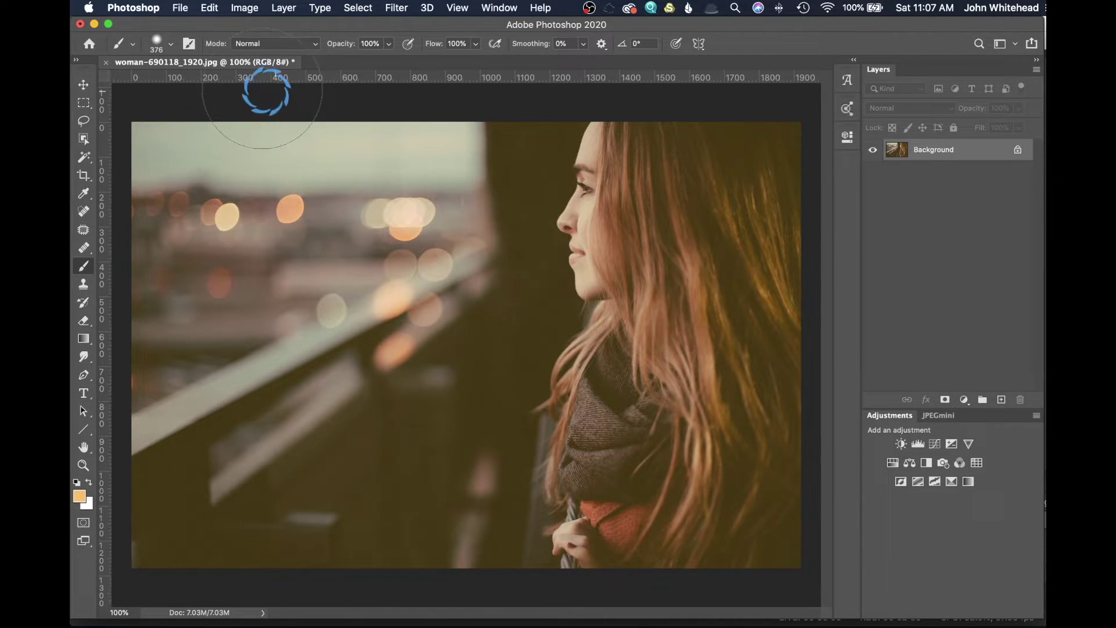
Place bokeh-of-lights-photography-1210276.jpg from the Bokeh Images folder as a linked file over the portrait at its default fit
{"action": "left_click", "coordinate": [180, 7]}
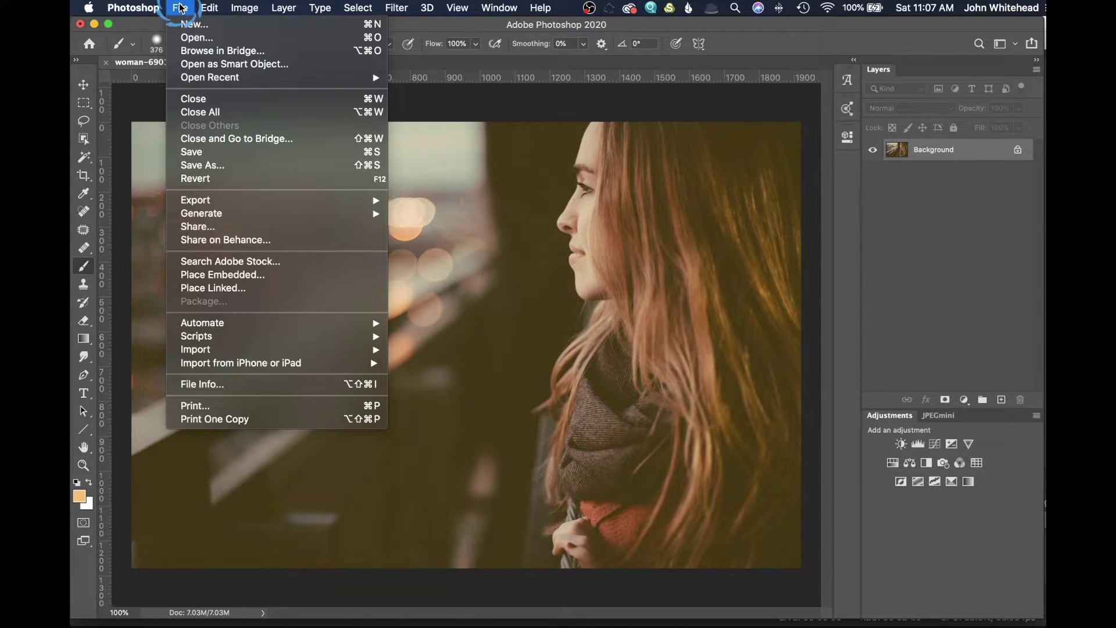
{"action": "left_click", "coordinate": [219, 289]}
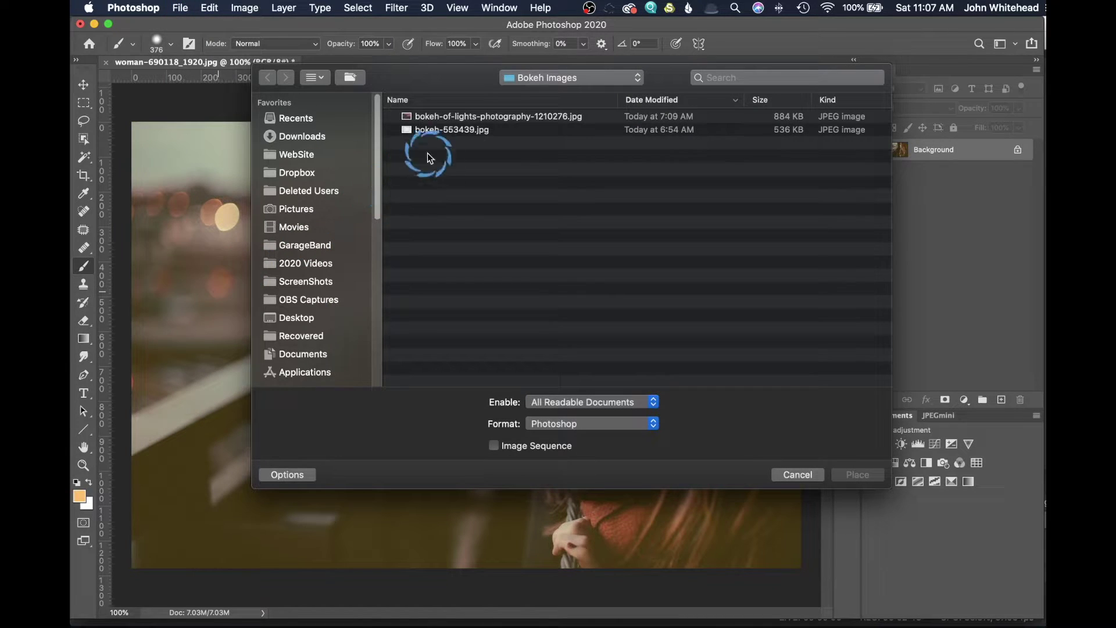
{"action": "left_click", "coordinate": [481, 116]}
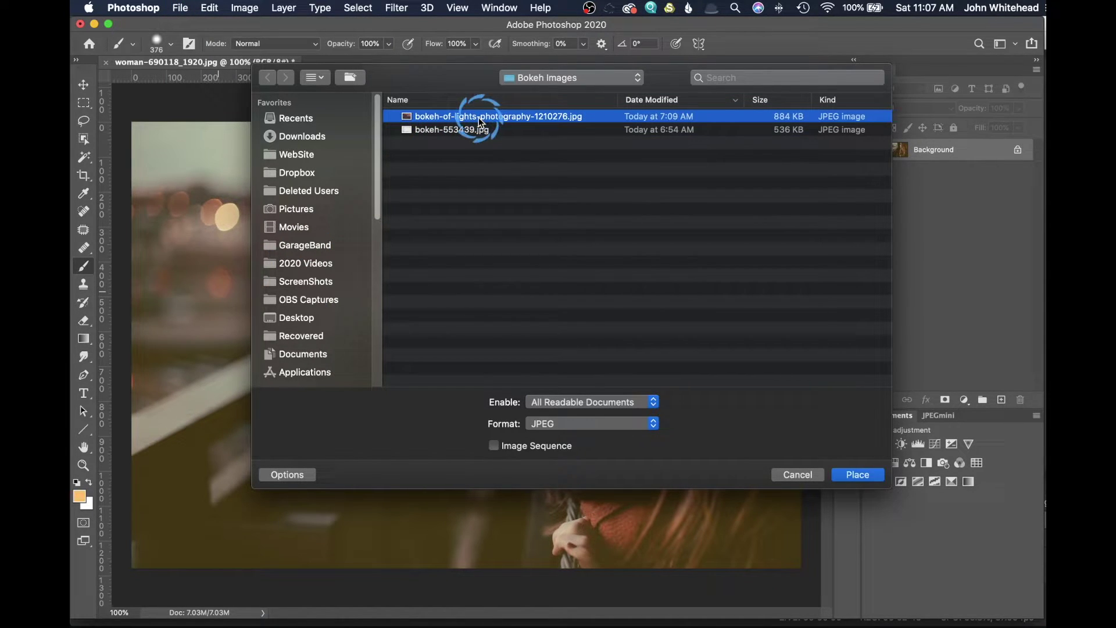
{"action": "left_click", "coordinate": [841, 485]}
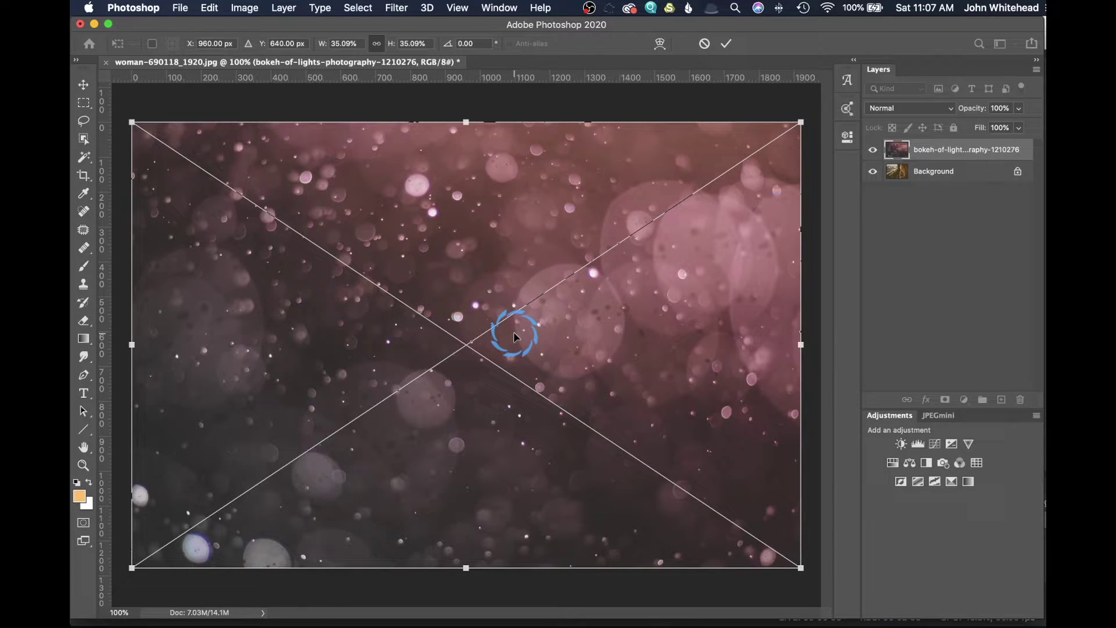
{"action": "key", "text": "Return"}
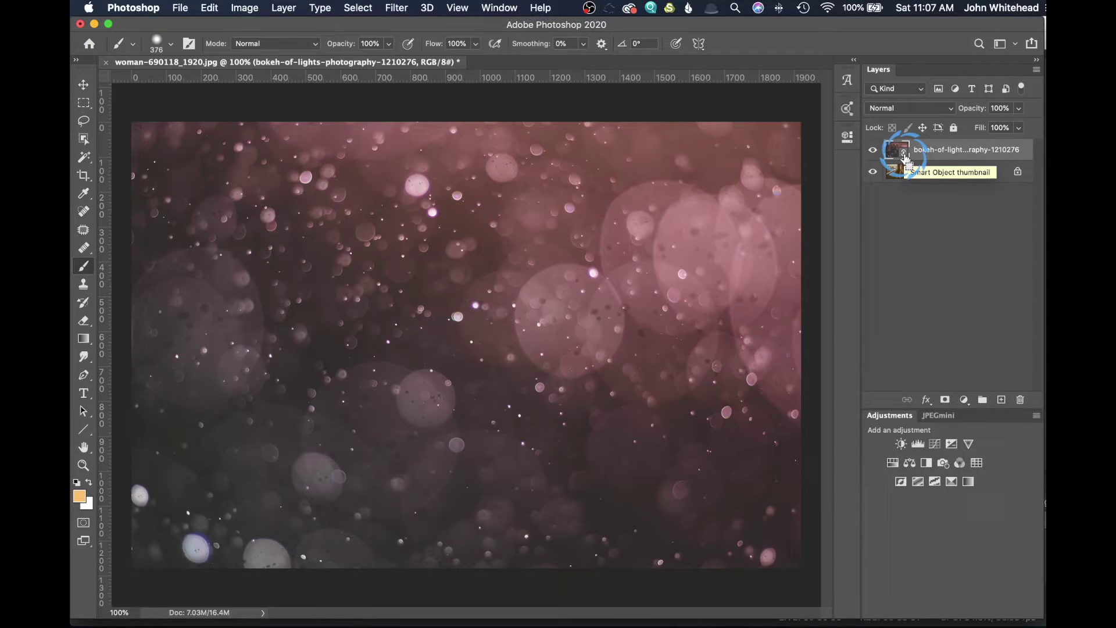
Set the bokeh layer's blend mode to Soft Light and add a white layer mask to it
{"action": "left_click", "coordinate": [904, 109]}
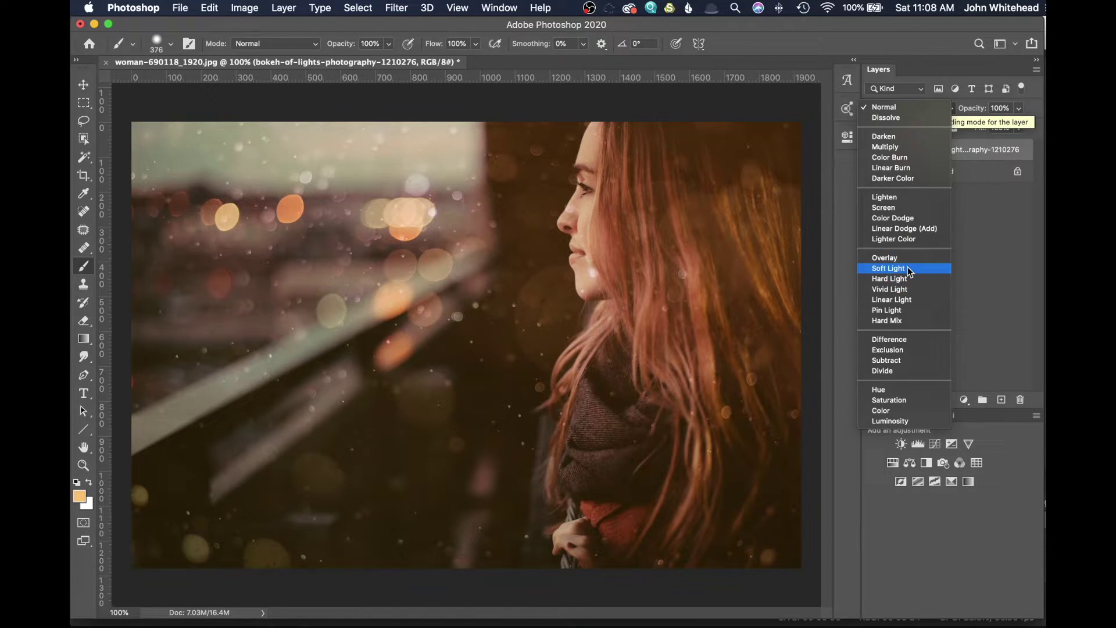
{"action": "left_click", "coordinate": [910, 270]}
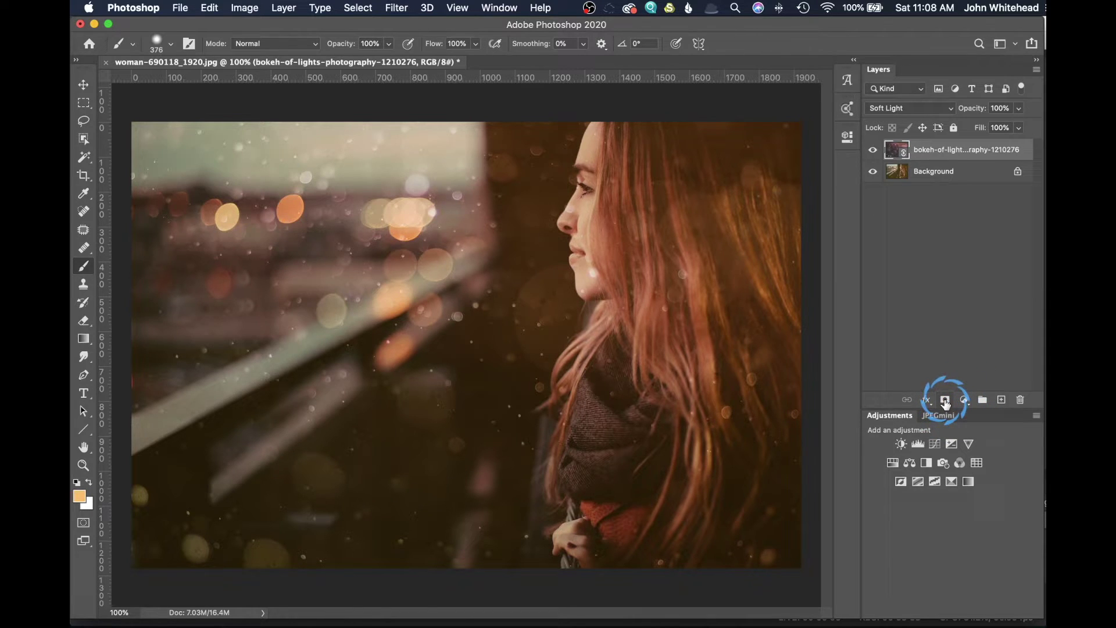
{"action": "left_click", "coordinate": [945, 400]}
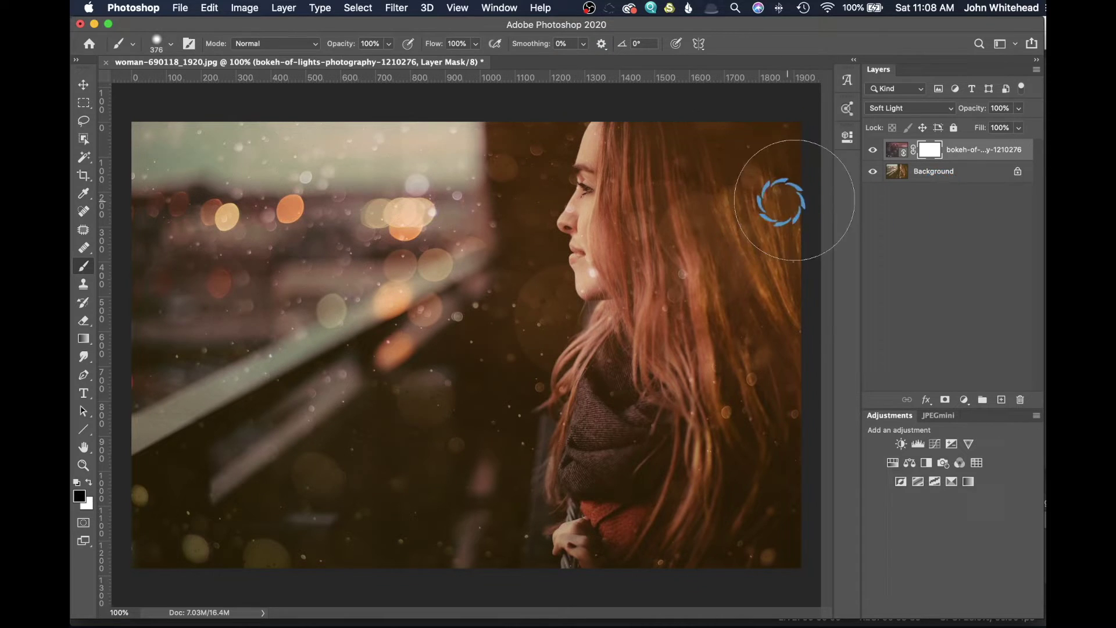
Stop recording the Bokeh action after its mask-creation command
{"action": "mouse_move", "coordinate": [72, 284]}
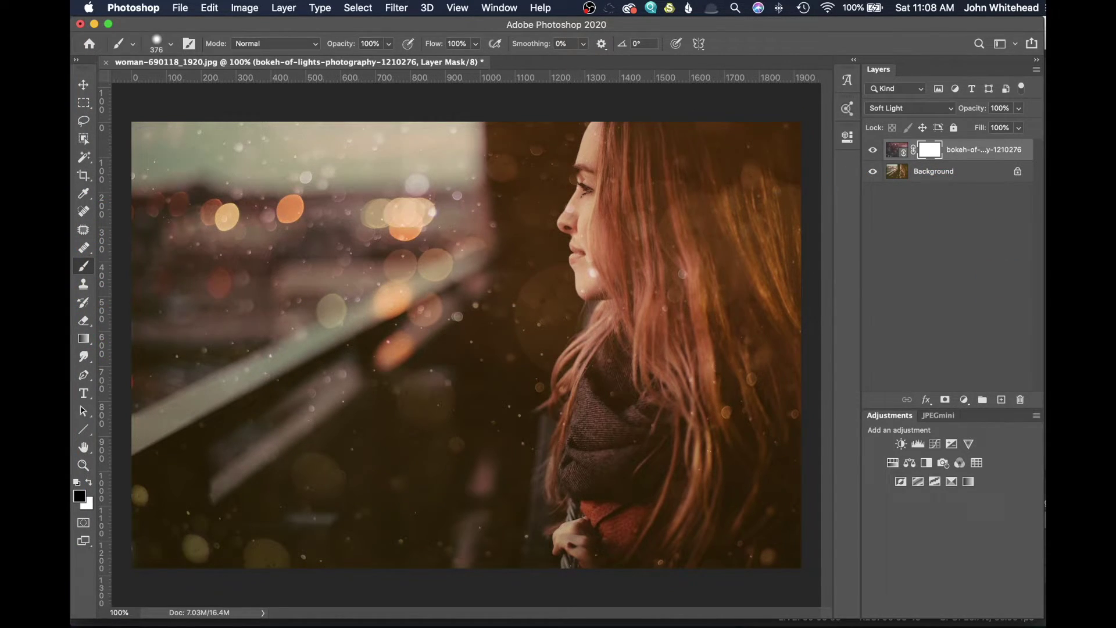
{"action": "key", "text": "alt+F9"}
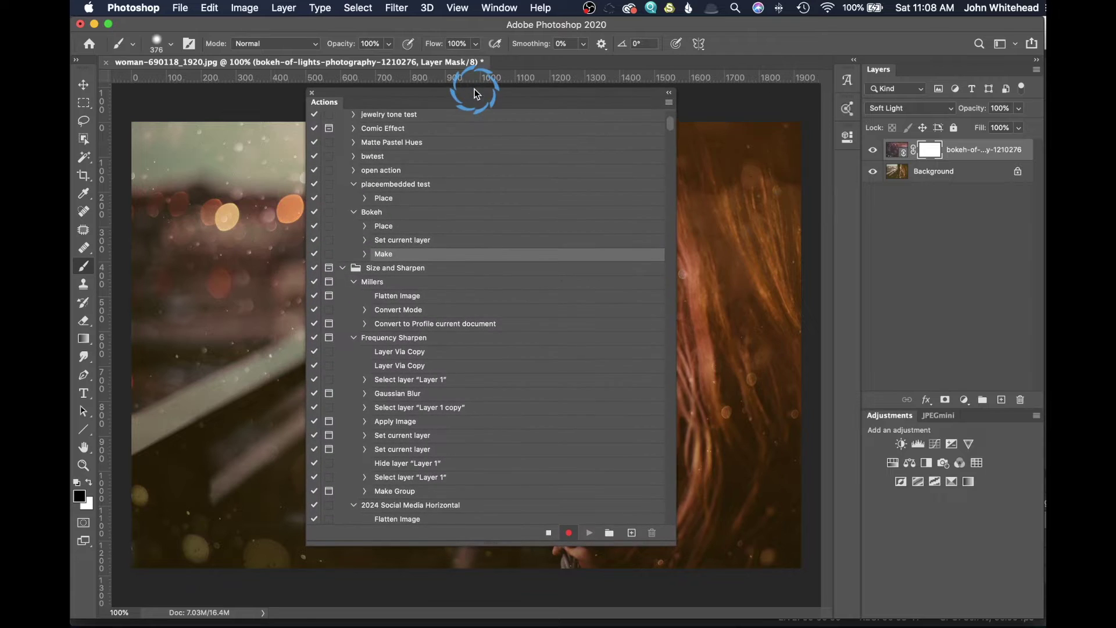
{"action": "left_click", "coordinate": [549, 534]}
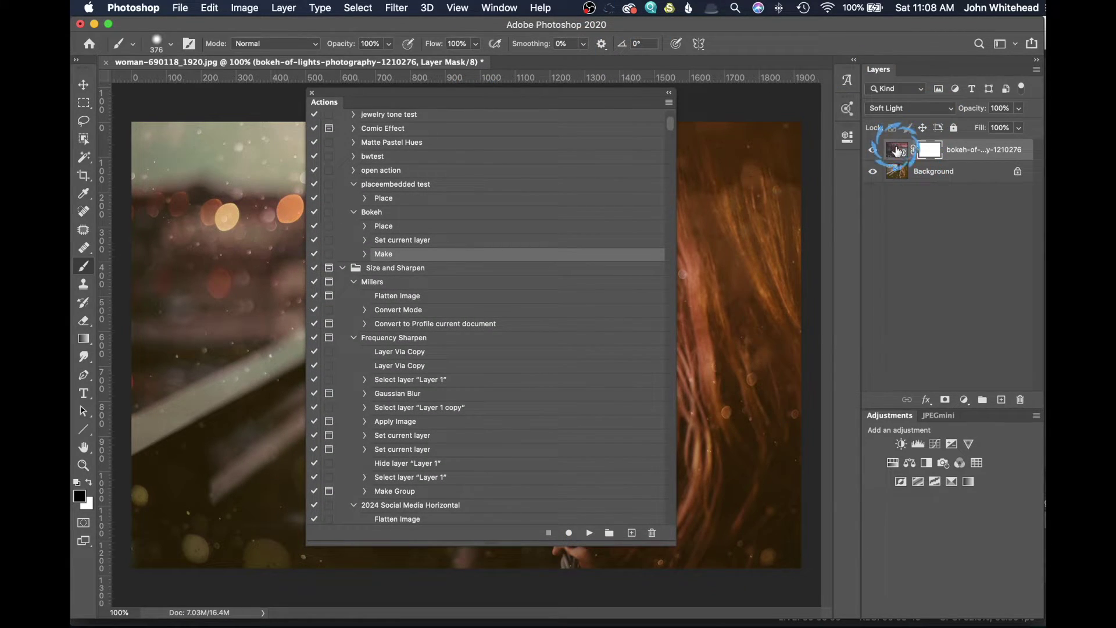
Delete the placed bokeh layer and play the Bokeh action to rebuild it, then hide the actions list
{"action": "left_click_drag", "start_coordinate": [895, 150], "coordinate": [1033, 400]}
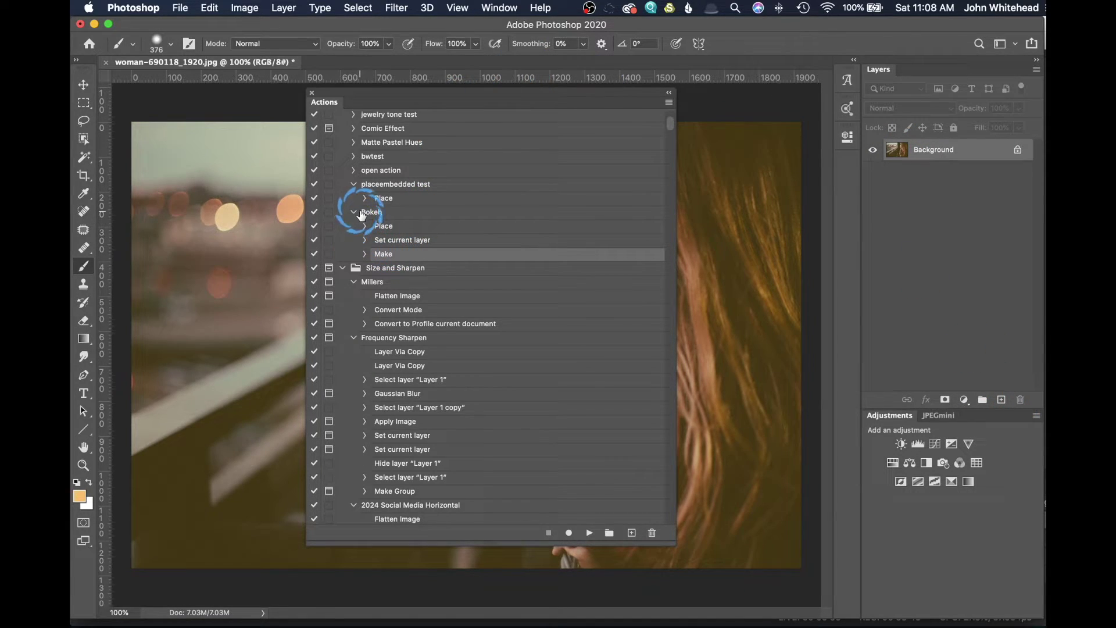
{"action": "left_click", "coordinate": [384, 213]}
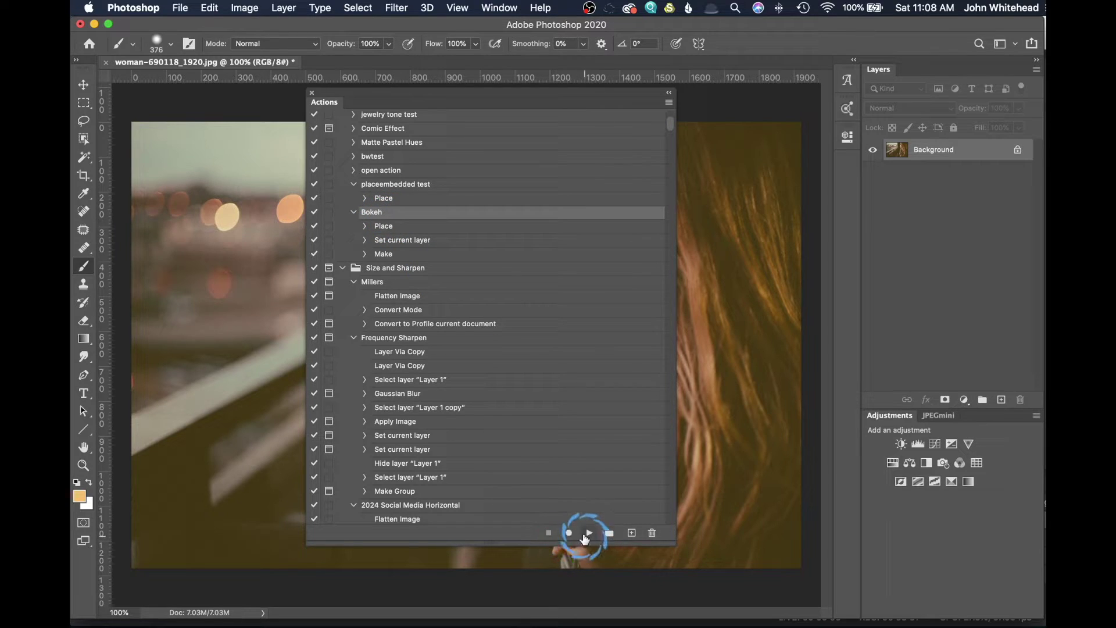
{"action": "left_click", "coordinate": [590, 534]}
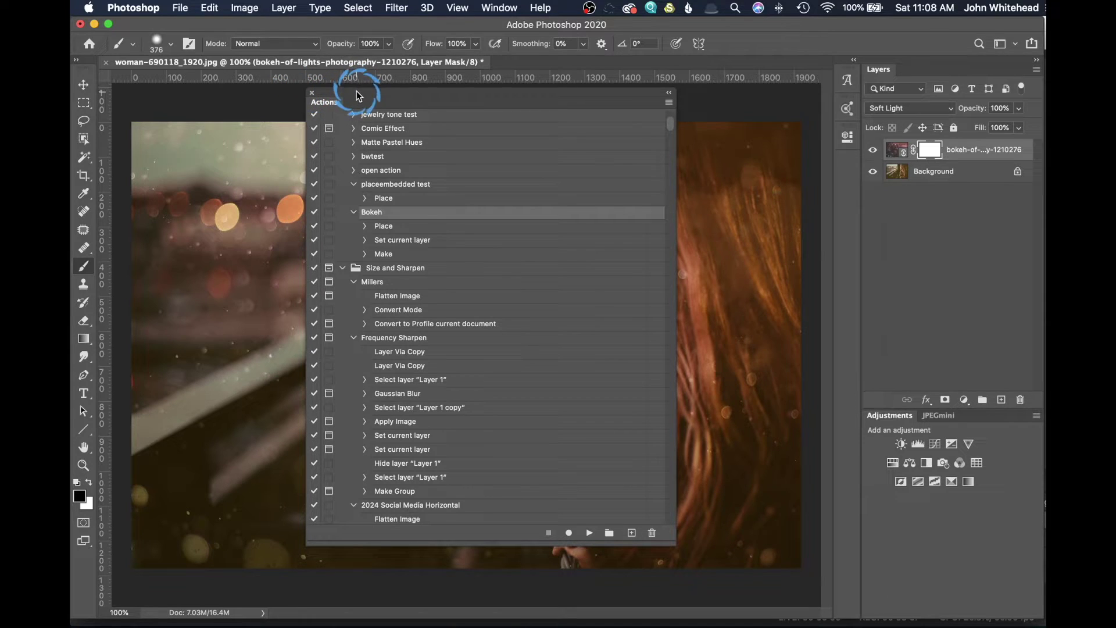
{"action": "key", "text": "alt+F9"}
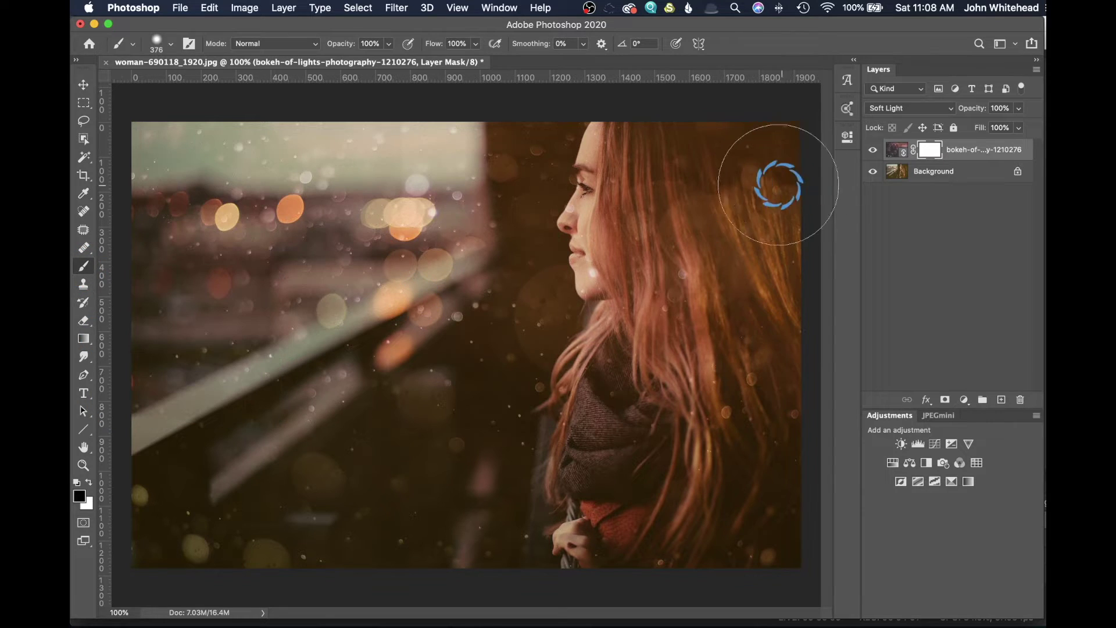
Paint black on the bokeh layer's mask over the woman, checking the masked area with the Background layer temporarily hidden
{"action": "mouse_move", "coordinate": [659, 170]}
{"action": "left_mouse_down"}
{"action": "mouse_move", "coordinate": [630, 231]}
{"action": "mouse_move", "coordinate": [659, 270]}
{"action": "mouse_move", "coordinate": [663, 354]}
{"action": "mouse_move", "coordinate": [644, 390]}
{"action": "mouse_move", "coordinate": [634, 544]}
{"action": "mouse_move", "coordinate": [663, 545]}
{"action": "mouse_move", "coordinate": [739, 529]}
{"action": "mouse_move", "coordinate": [805, 491]}
{"action": "mouse_move", "coordinate": [756, 72]}
{"action": "mouse_move", "coordinate": [773, 263]}
{"action": "mouse_move", "coordinate": [675, 141]}
{"action": "mouse_move", "coordinate": [720, 112]}
{"action": "mouse_move", "coordinate": [763, 115]}
{"action": "mouse_move", "coordinate": [750, 239]}
{"action": "mouse_move", "coordinate": [684, 363]}
{"action": "mouse_move", "coordinate": [657, 448]}
{"action": "mouse_move", "coordinate": [693, 322]}
{"action": "mouse_move", "coordinate": [691, 278]}
{"action": "mouse_move", "coordinate": [641, 275]}
{"action": "mouse_move", "coordinate": [882, 164]}
{"action": "left_mouse_up"}
{"action": "left_click", "coordinate": [873, 172]}
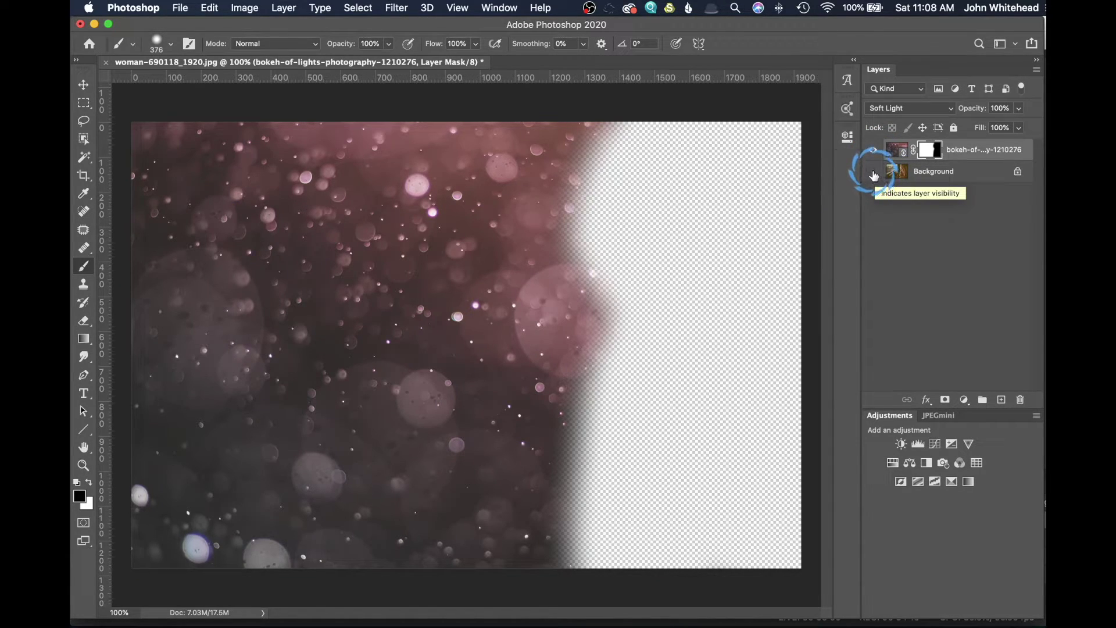
{"action": "left_click", "coordinate": [873, 172]}
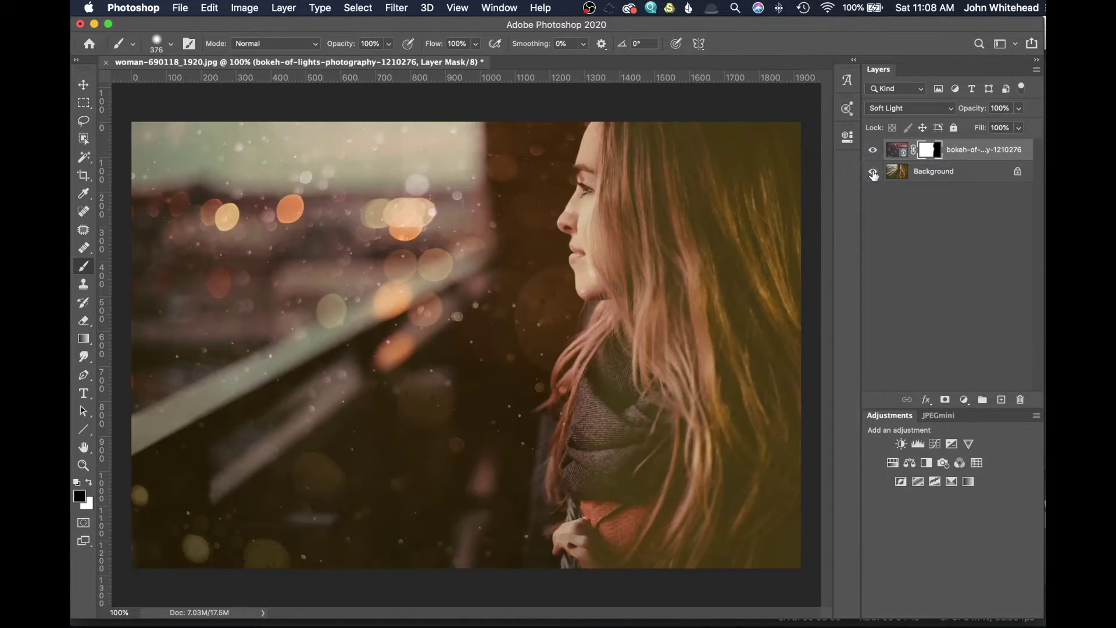
Add a Curves adjustment above the Background with the RGB black point at input 8 and a Green midtone point at input 122, output 110
{"action": "left_click", "coordinate": [907, 177]}
{"action": "left_click", "coordinate": [951, 444]}
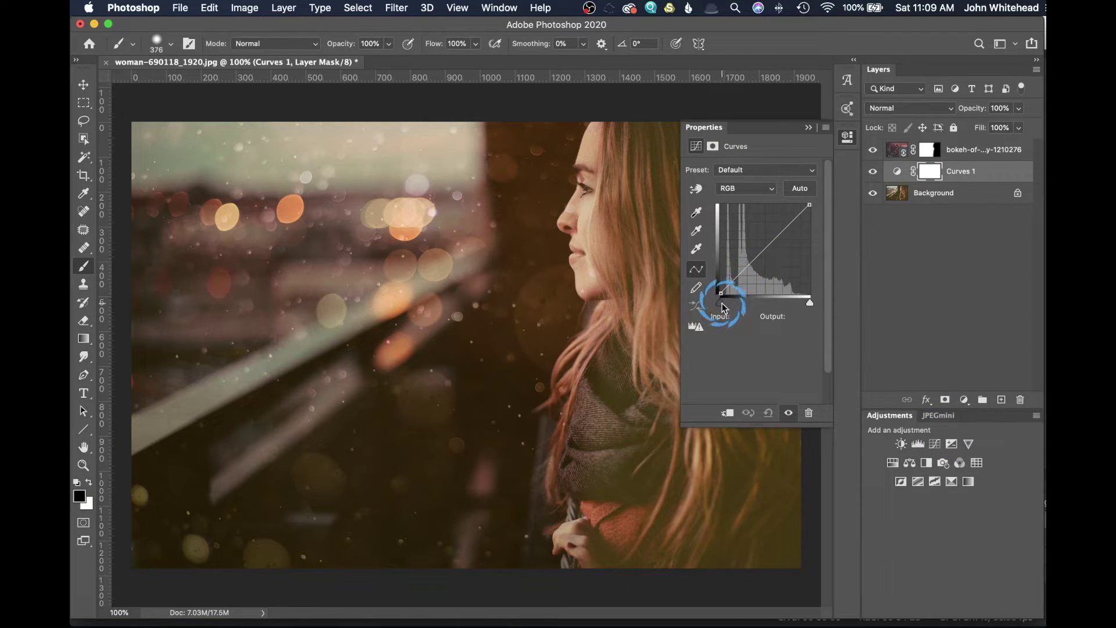
{"action": "left_click_drag", "start_coordinate": [720, 302], "coordinate": [723, 303]}
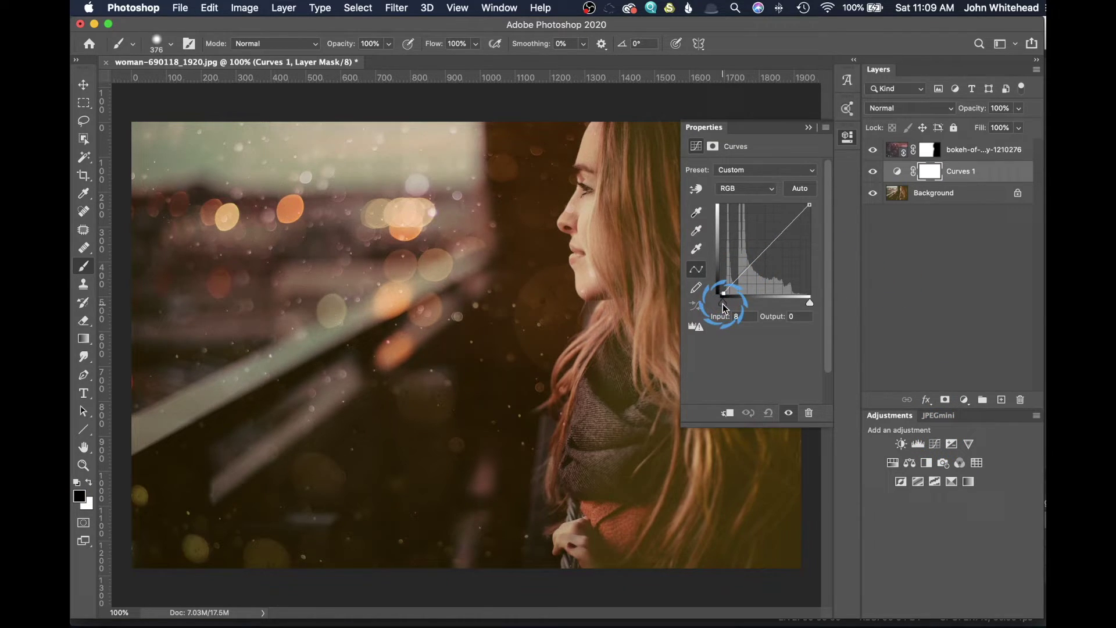
{"action": "left_click", "coordinate": [748, 188]}
{"action": "left_click", "coordinate": [753, 207]}
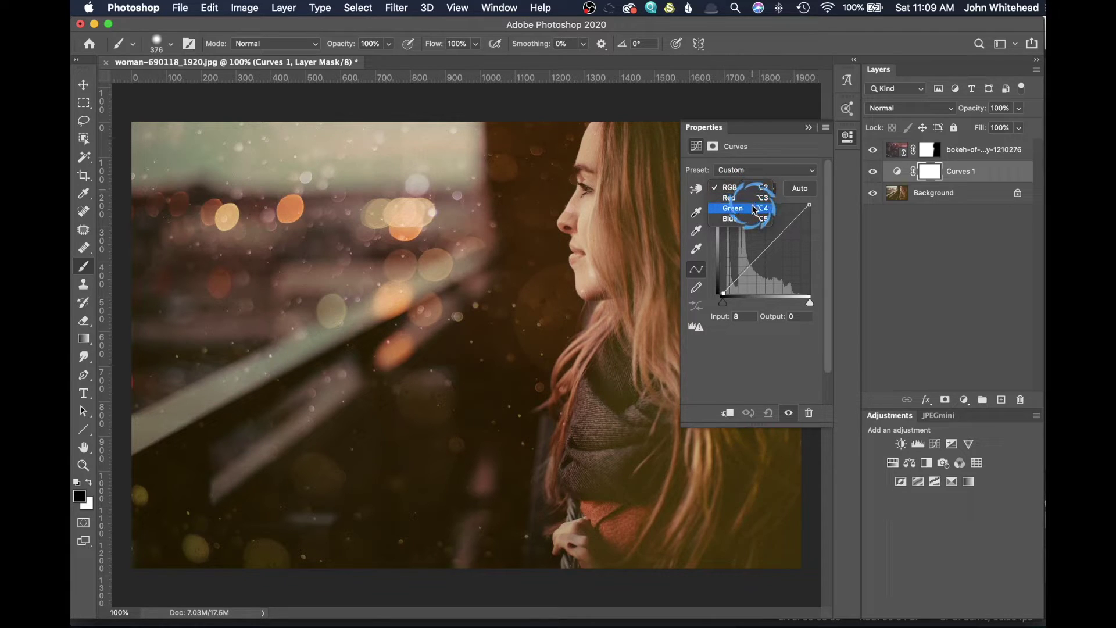
{"action": "mouse_move", "coordinate": [752, 264]}
{"action": "left_mouse_down"}
{"action": "mouse_move", "coordinate": [752, 245]}
{"action": "mouse_move", "coordinate": [764, 254]}
{"action": "left_mouse_up"}
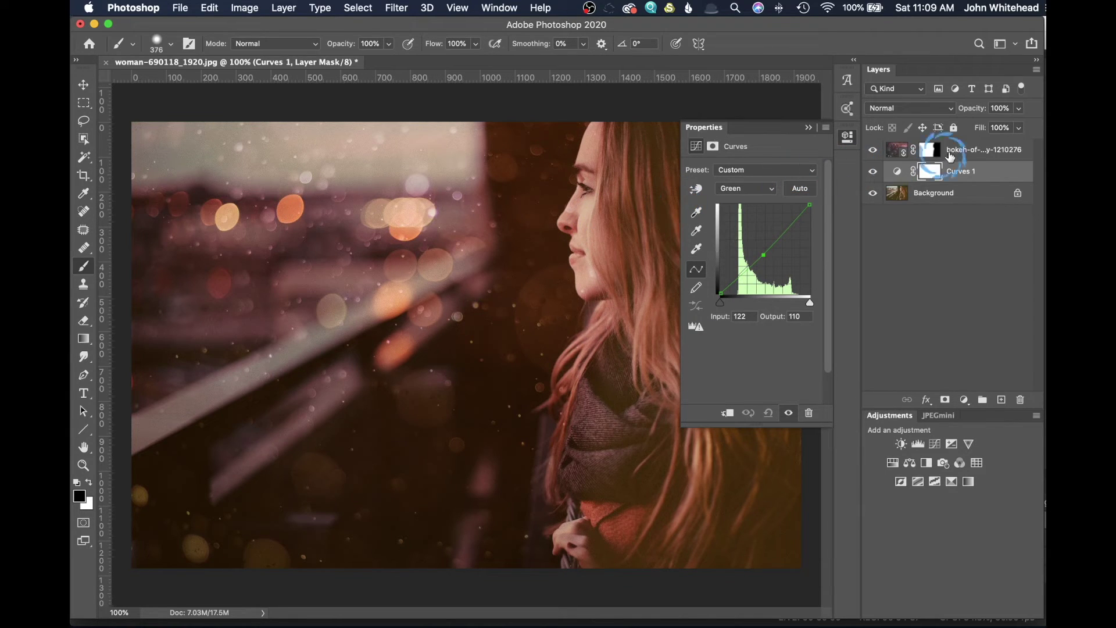
Copy the bokeh layer's mask onto the Curves layer and invert it so the correction affects only the woman, then collapse the adjustment's properties
{"action": "left_click_drag", "start_coordinate": [950, 156], "coordinate": [933, 172]}
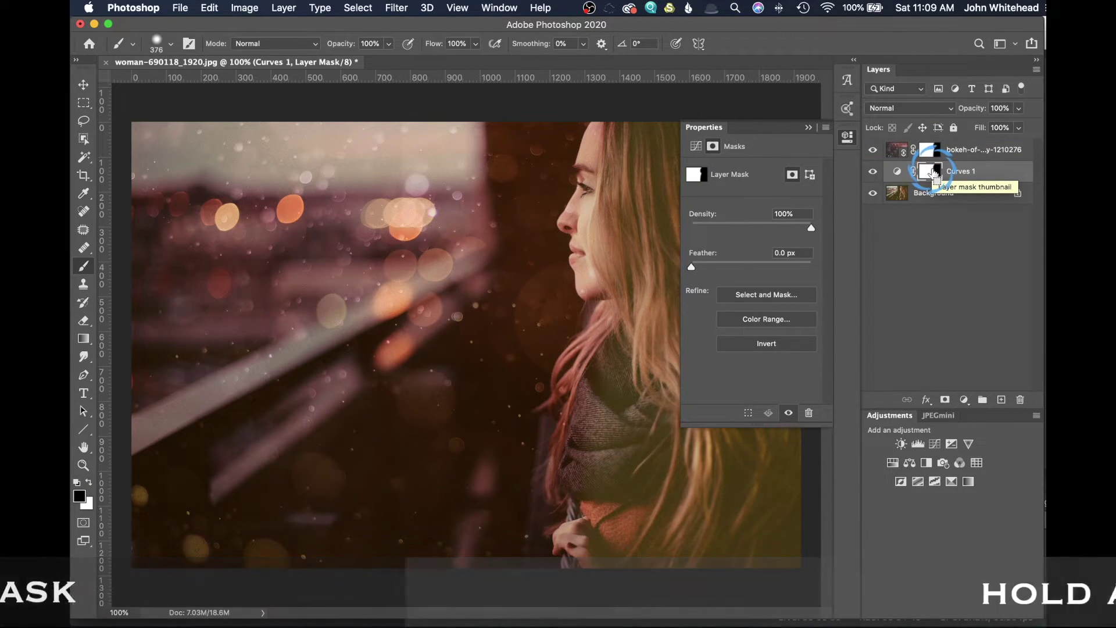
{"action": "key", "text": "super+i"}
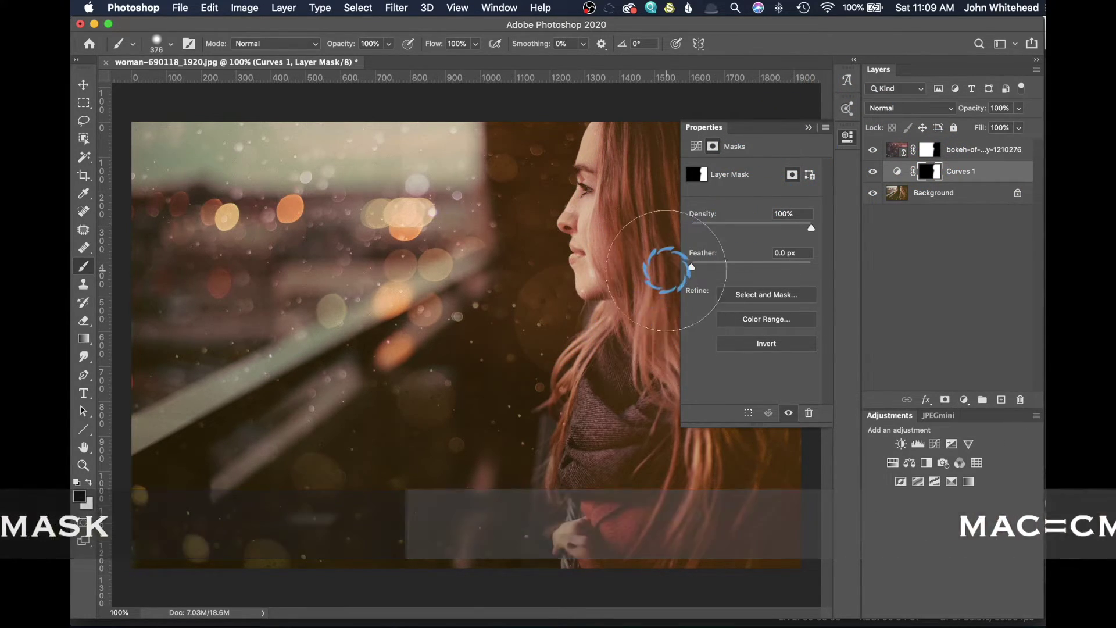
{"action": "left_click", "coordinate": [886, 174]}
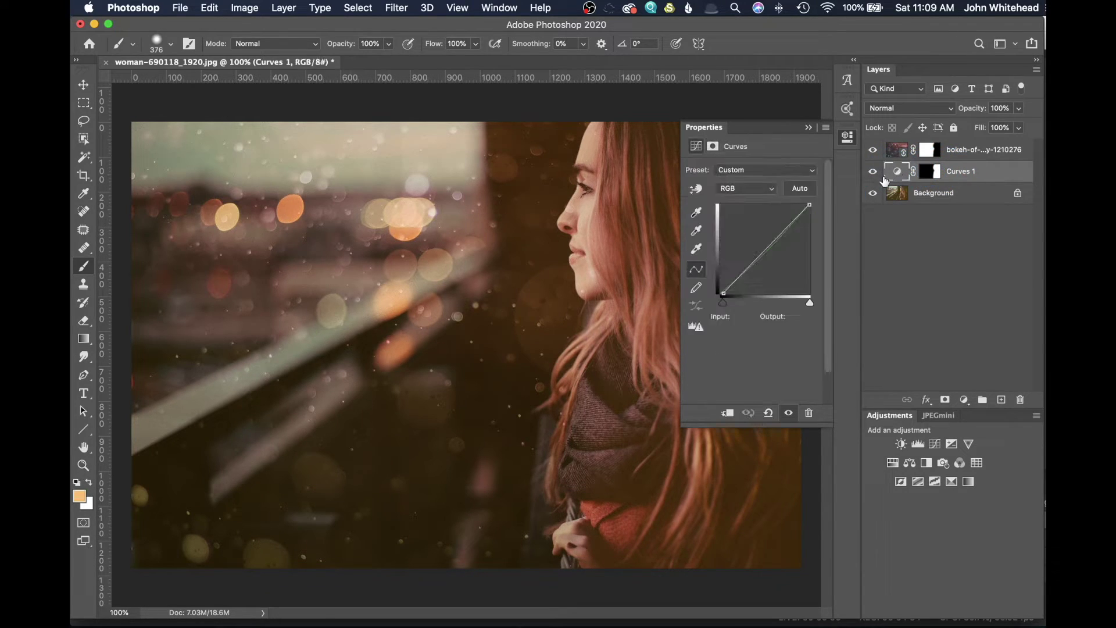
{"action": "left_click", "coordinate": [810, 129]}
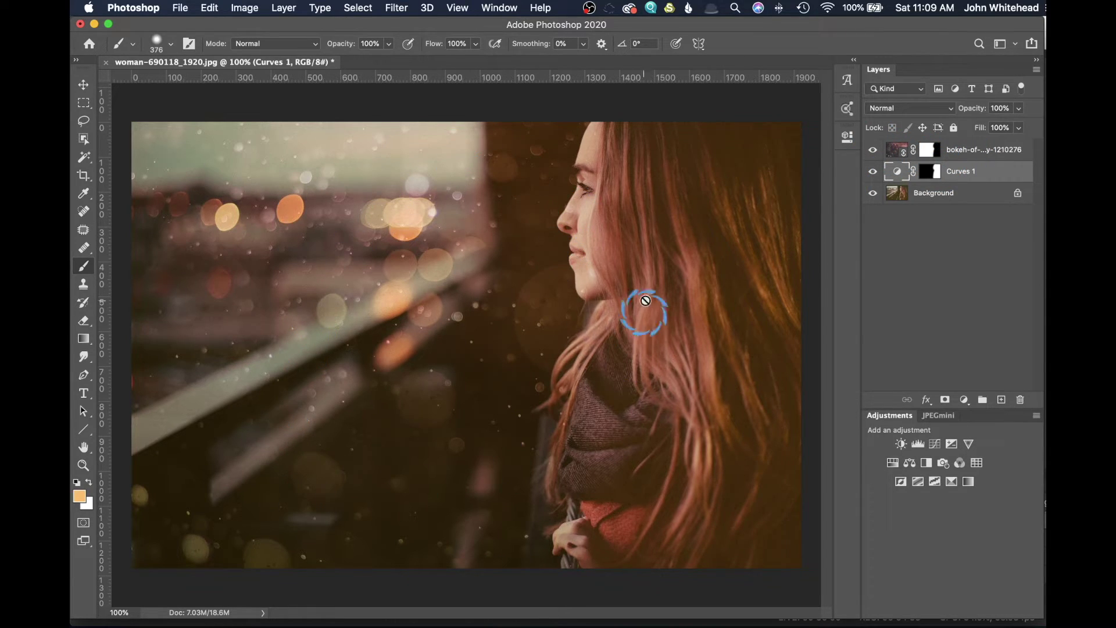
Compare the image with the bokeh layer hidden and shown, then delete the bokeh and Curves layers, keeping only the Background
{"action": "left_click", "coordinate": [873, 149]}
{"action": "left_click", "coordinate": [873, 149]}
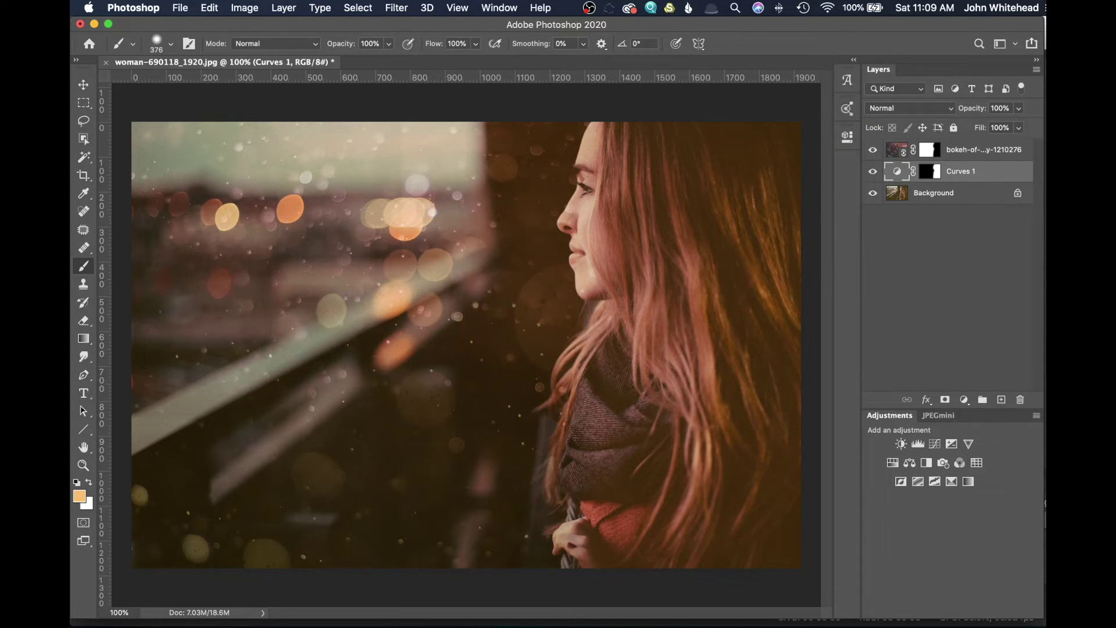
{"action": "left_click_drag", "start_coordinate": [892, 150], "coordinate": [1020, 399]}
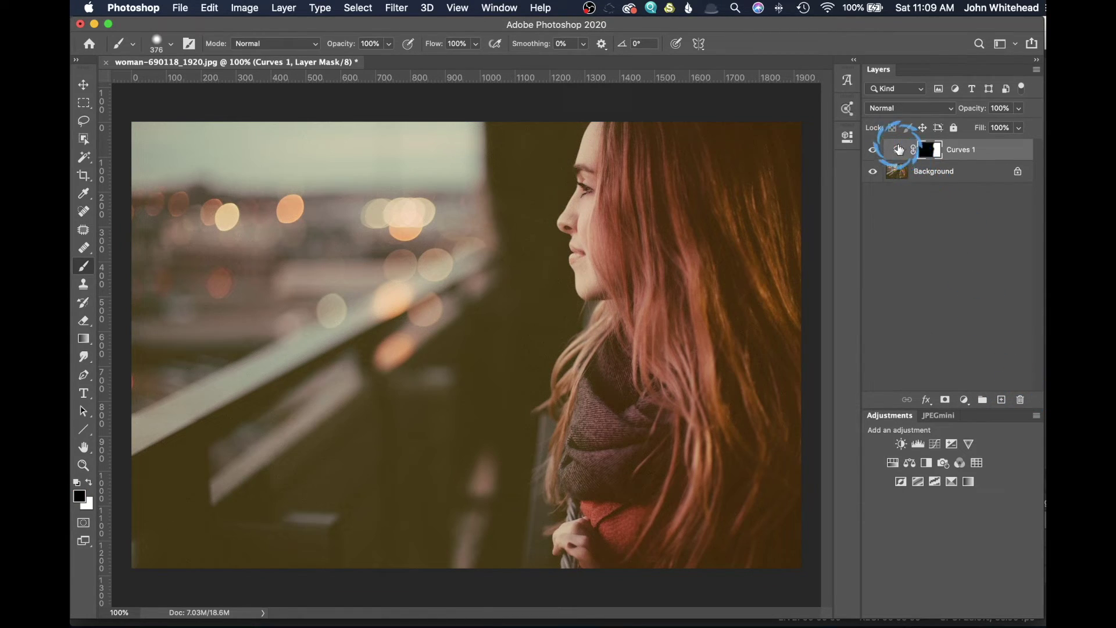
{"action": "left_click_drag", "start_coordinate": [898, 150], "coordinate": [1021, 400]}
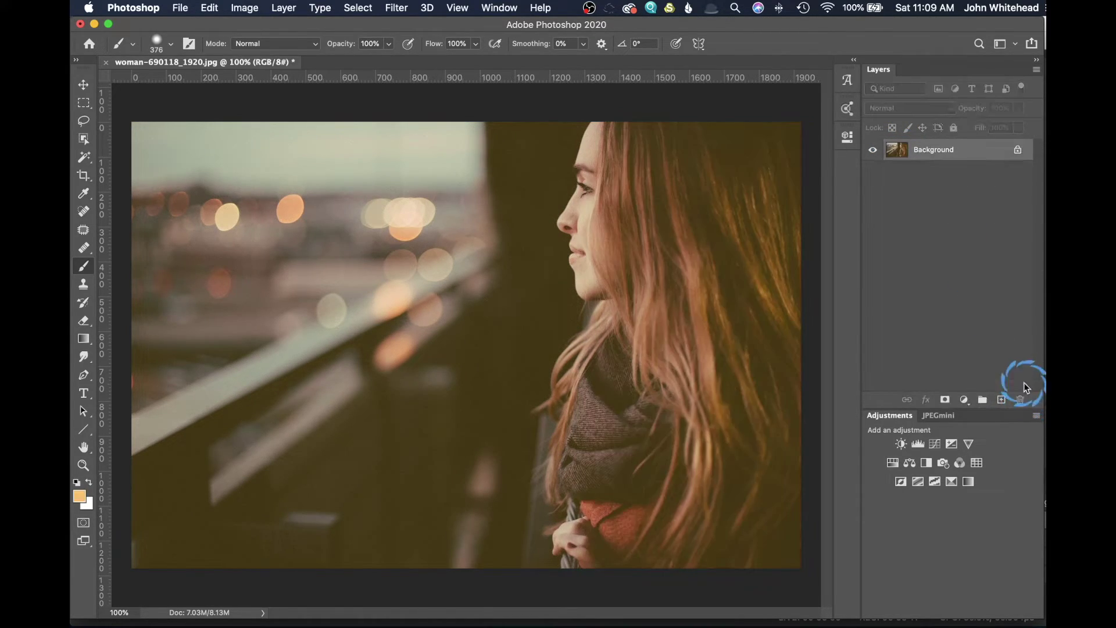
Show the actions list and enable the dialog pause on the Bokeh action's Place command so it asks for an image
{"action": "key", "text": "alt+F9"}
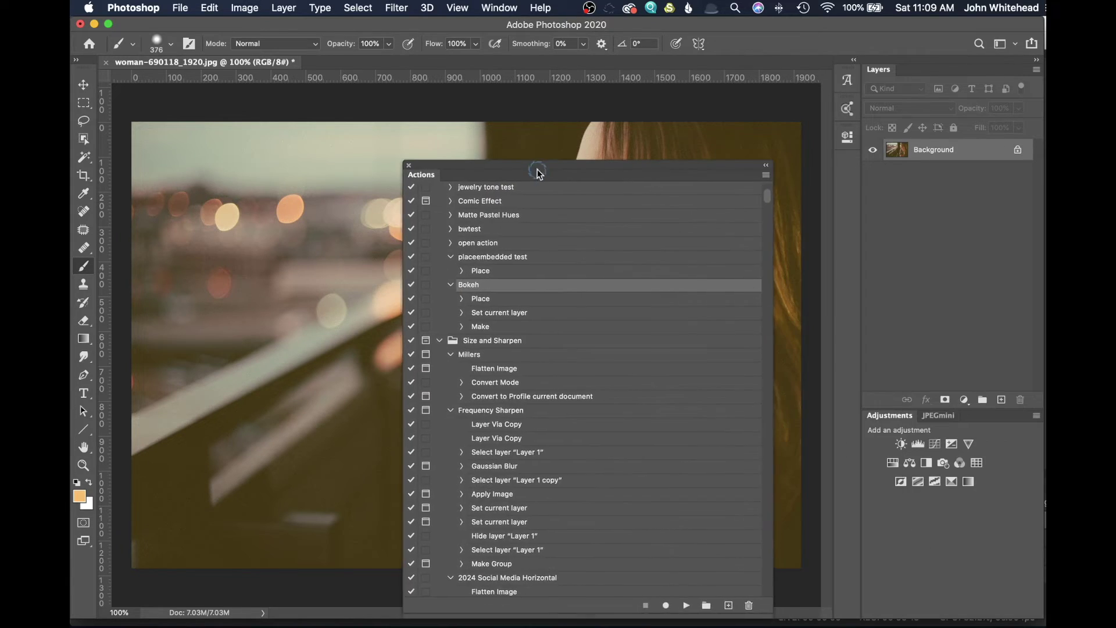
{"action": "left_click_drag", "start_coordinate": [542, 172], "coordinate": [472, 117]}
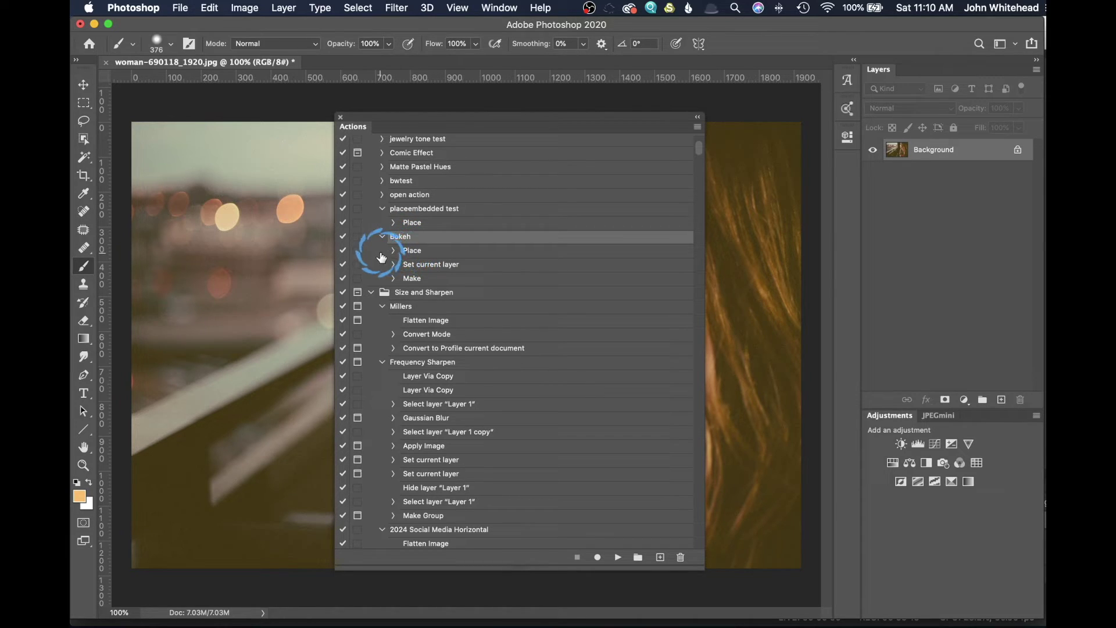
{"action": "left_click", "coordinate": [357, 254]}
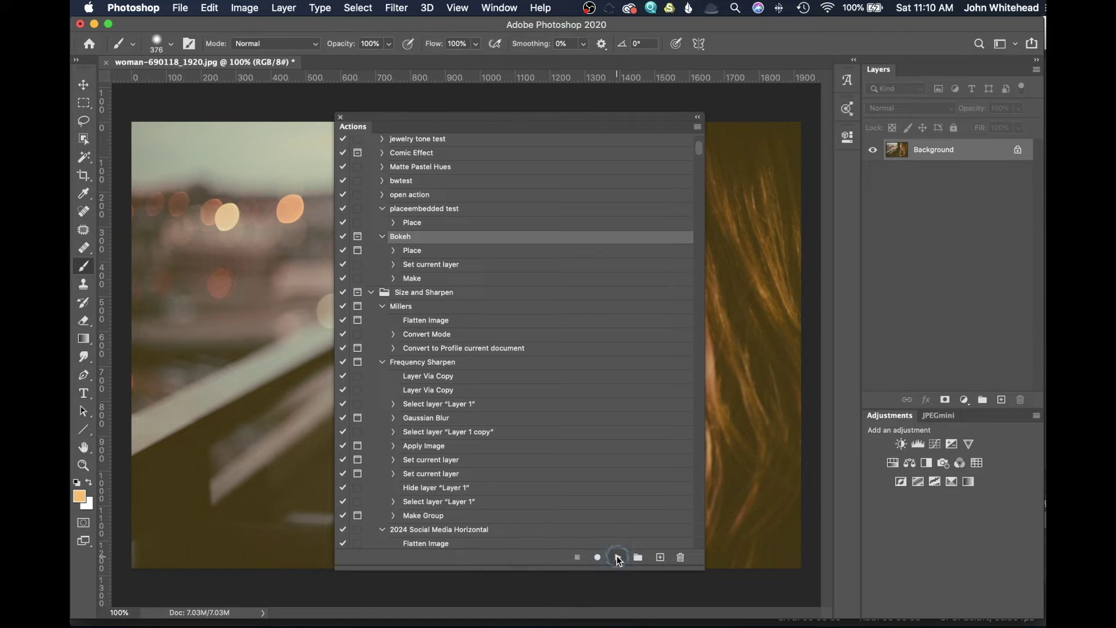
Play the Bokeh action with bokeh-of-lights-photography-1210276.jpg as the image to place, and hide the actions list
{"action": "left_click", "coordinate": [618, 558]}
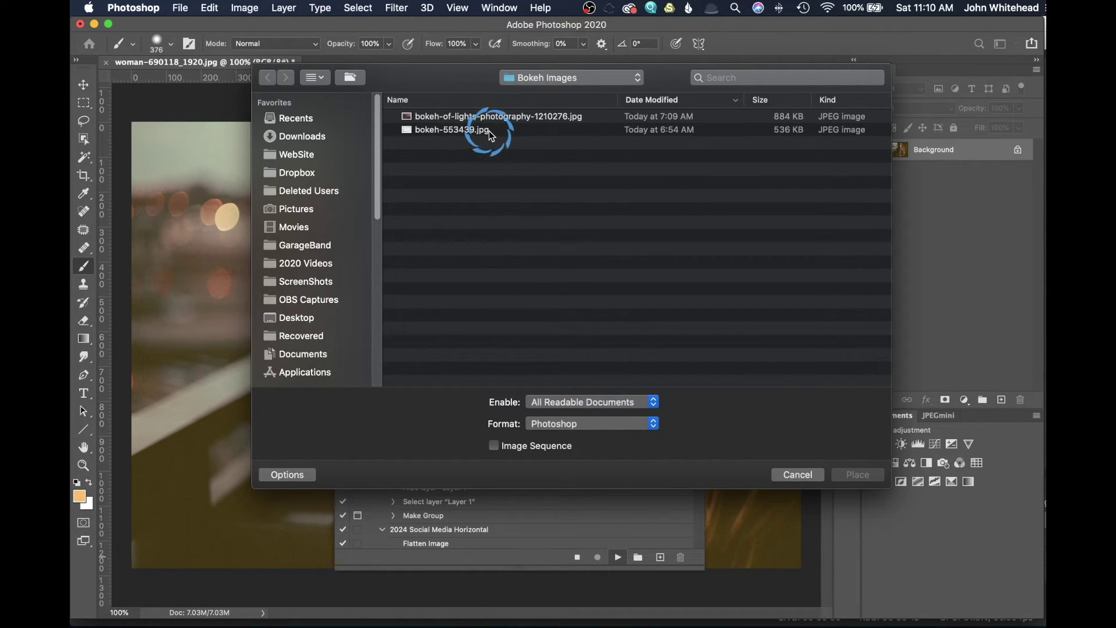
{"action": "left_click", "coordinate": [490, 131]}
{"action": "key", "text": "Up"}
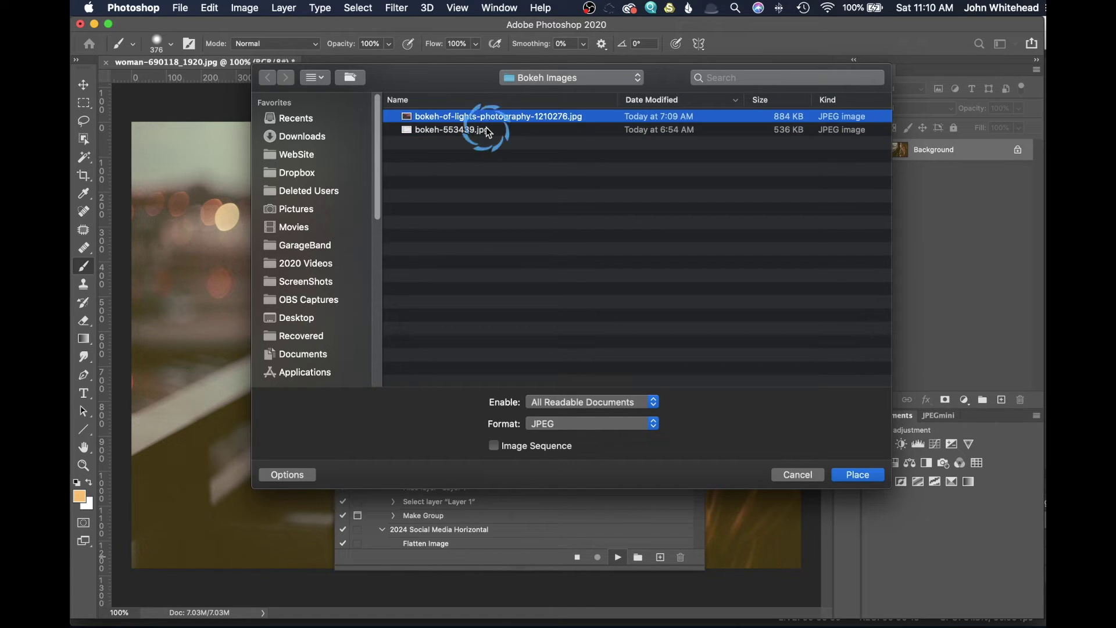
{"action": "left_click", "coordinate": [484, 133]}
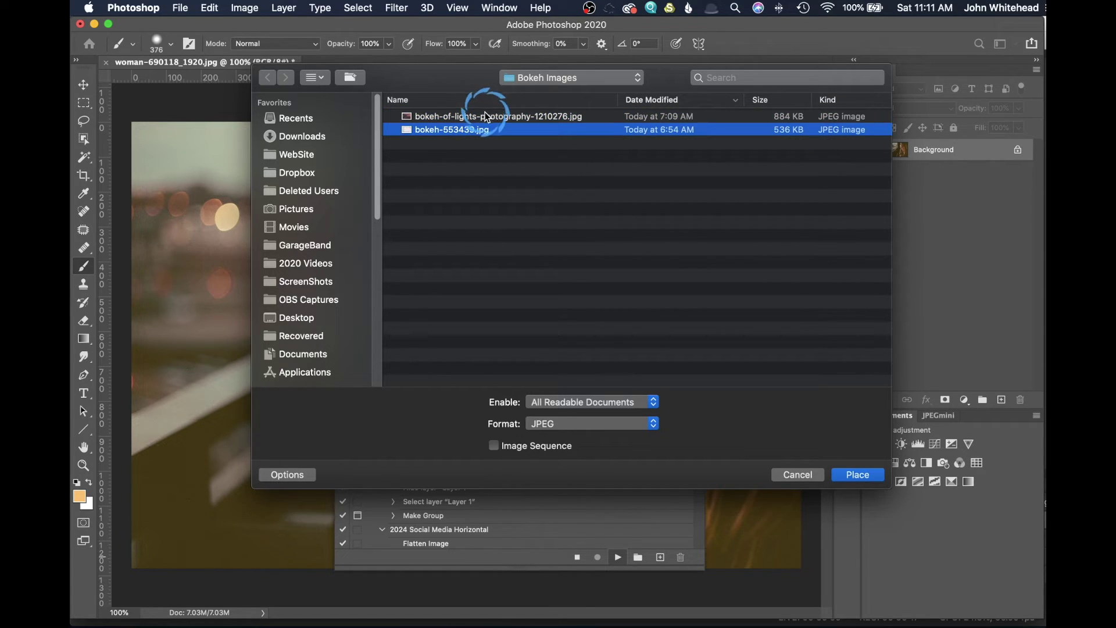
{"action": "left_click", "coordinate": [487, 116]}
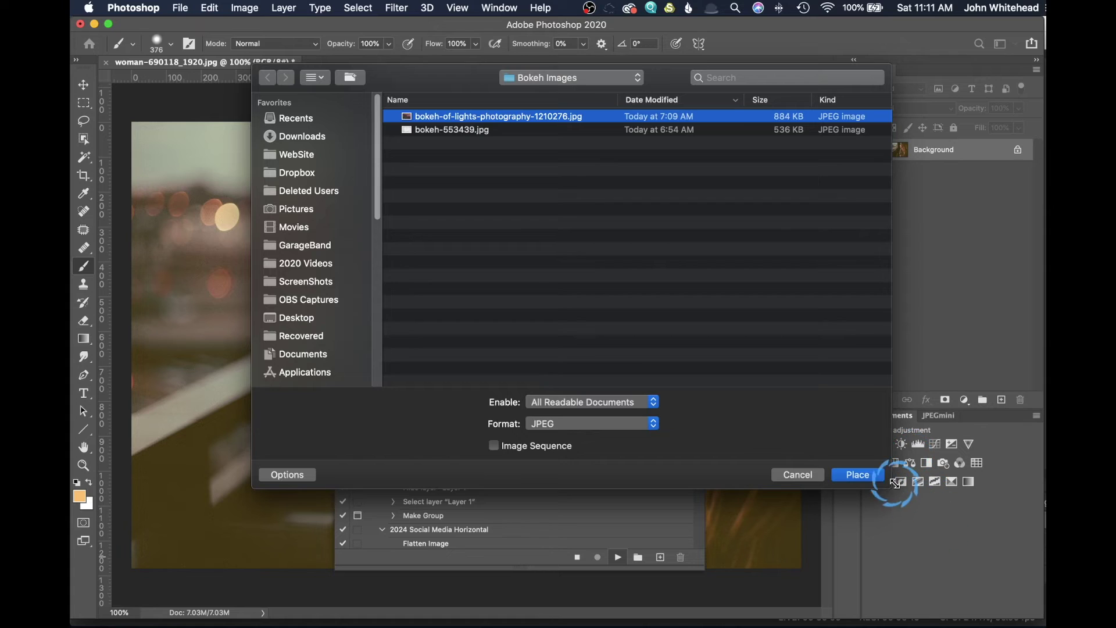
{"action": "left_click", "coordinate": [874, 473]}
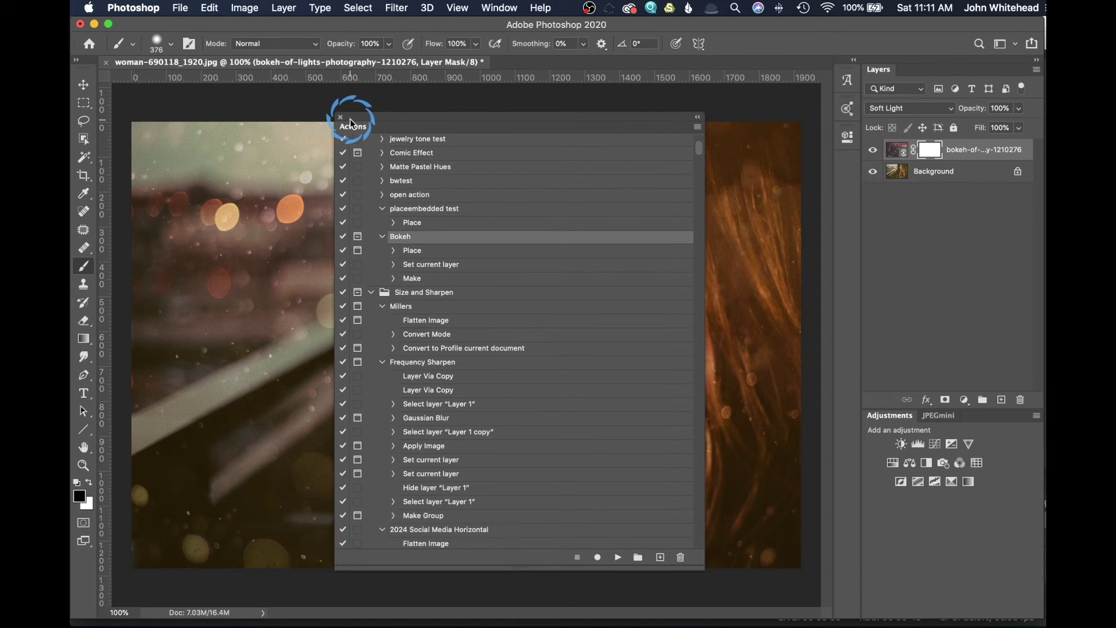
{"action": "left_click", "coordinate": [341, 117]}
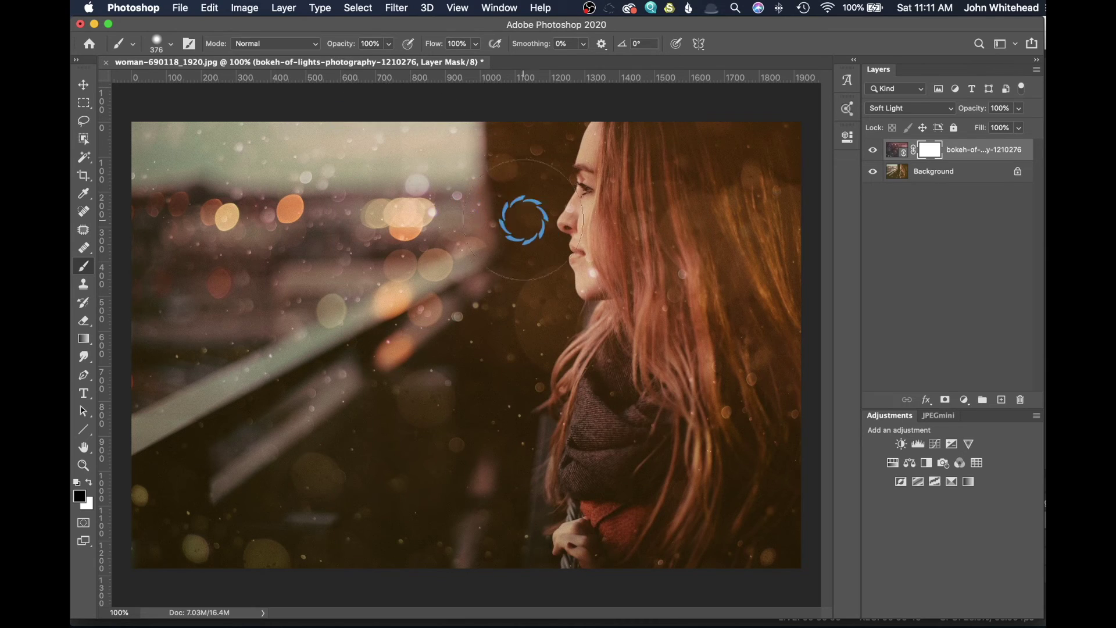